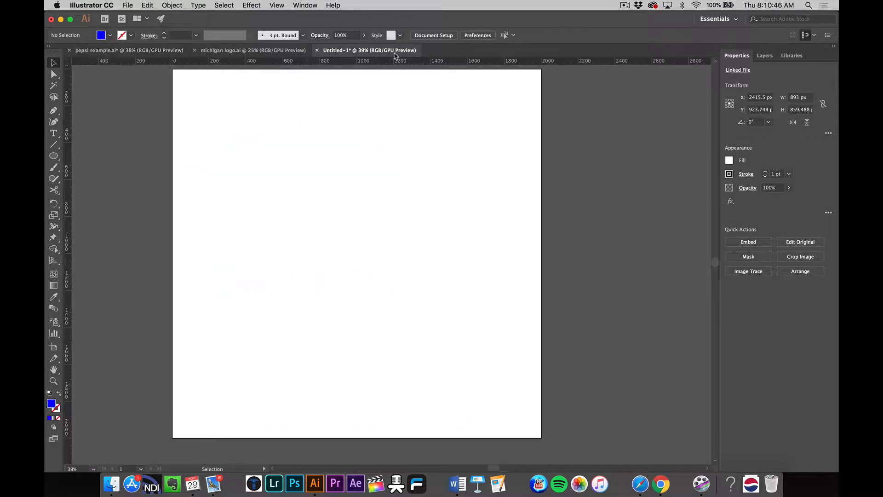
{"action": "left_click", "coordinate": [54, 110]}
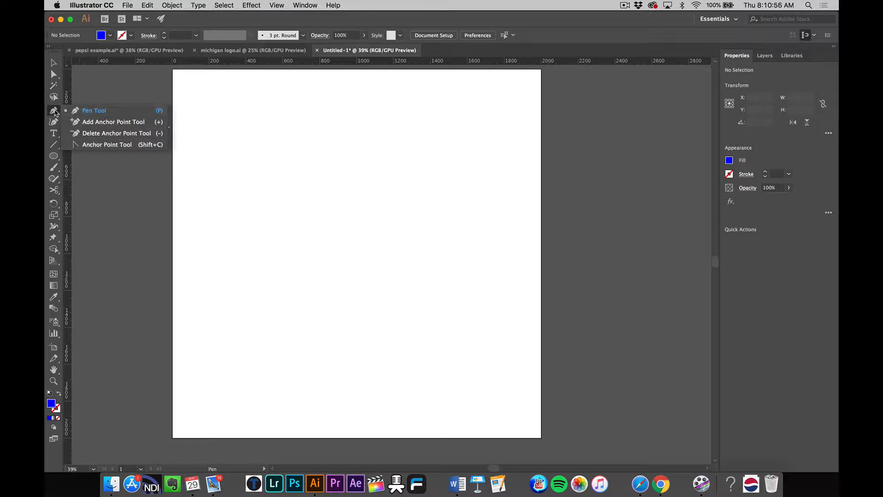
{"action": "left_click", "coordinate": [54, 111]}
{"action": "left_click", "coordinate": [54, 111]}
{"action": "left_click", "coordinate": [108, 112]}
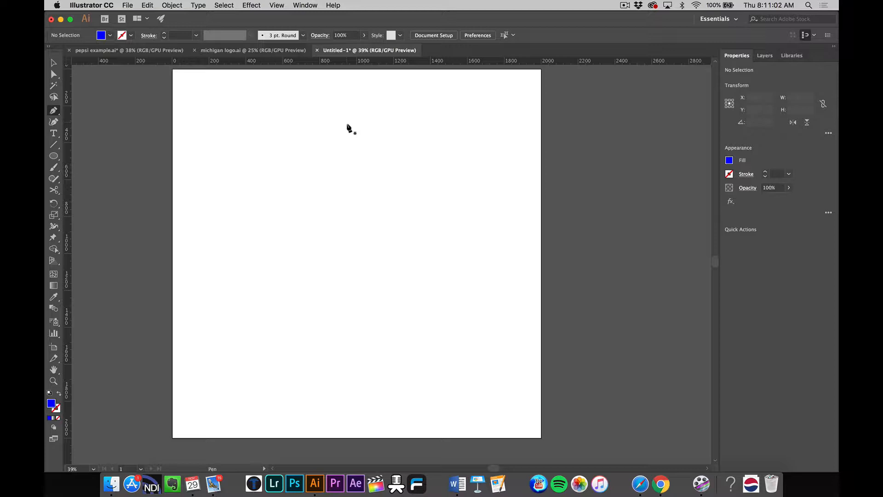
Paint two freehand curved strokes on the artboard with the Paintbrush tool, and undo both of them.
{"action": "left_click", "coordinate": [54, 167]}
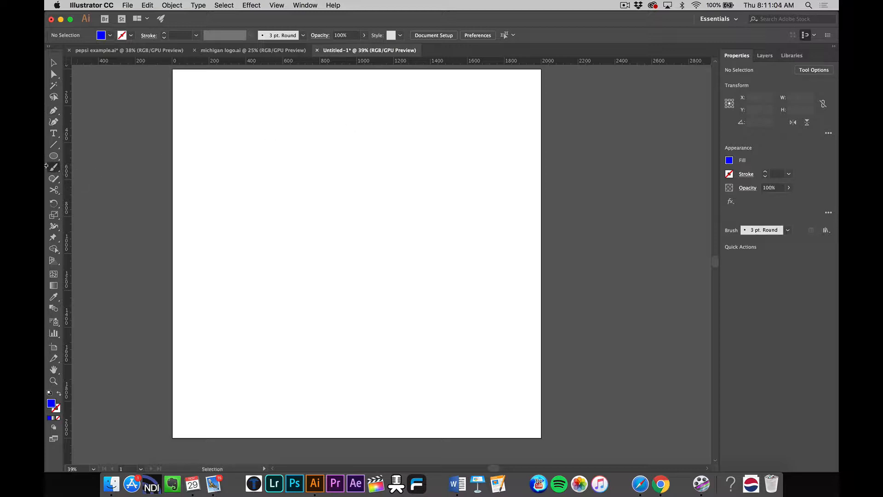
{"action": "mouse_move", "coordinate": [233, 205]}
{"action": "left_mouse_down"}
{"action": "mouse_move", "coordinate": [268, 177]}
{"action": "mouse_move", "coordinate": [331, 182]}
{"action": "mouse_move", "coordinate": [386, 161]}
{"action": "left_mouse_up"}
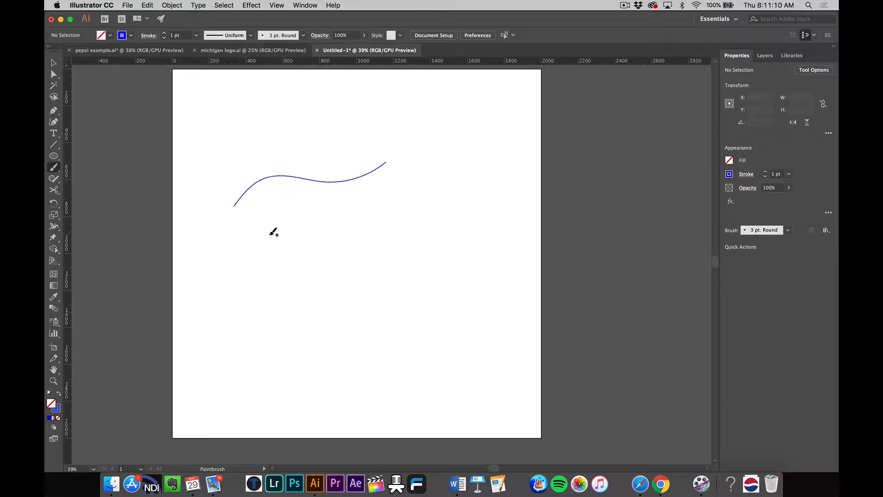
{"action": "mouse_move", "coordinate": [290, 229]}
{"action": "left_mouse_down"}
{"action": "mouse_move", "coordinate": [319, 242]}
{"action": "mouse_move", "coordinate": [377, 224]}
{"action": "mouse_move", "coordinate": [391, 207]}
{"action": "mouse_move", "coordinate": [344, 190]}
{"action": "mouse_move", "coordinate": [403, 175]}
{"action": "mouse_move", "coordinate": [422, 188]}
{"action": "mouse_move", "coordinate": [424, 229]}
{"action": "mouse_move", "coordinate": [457, 286]}
{"action": "left_mouse_up"}
{"action": "key", "text": "super+z"}
{"action": "key", "text": "super+z"}
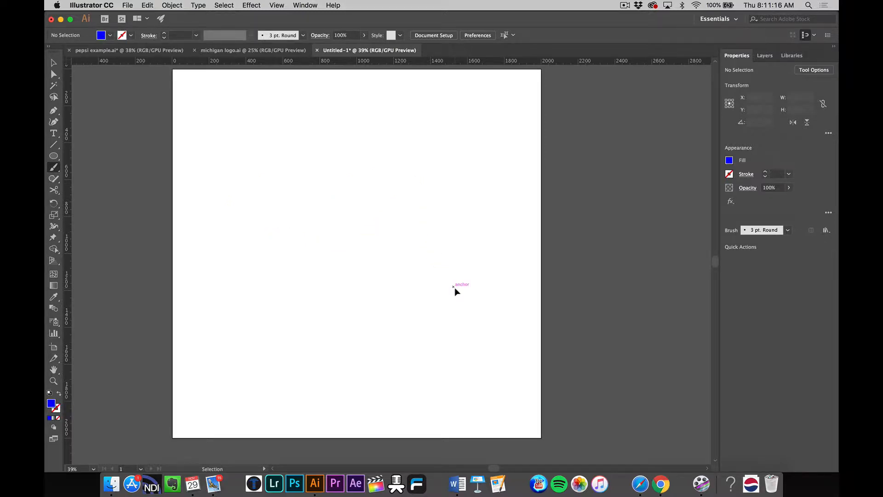
Draw a closed triangle with the Pen tool in the artboard's upper half, about 831 px wide and 466 px high.
{"action": "left_click", "coordinate": [53, 110]}
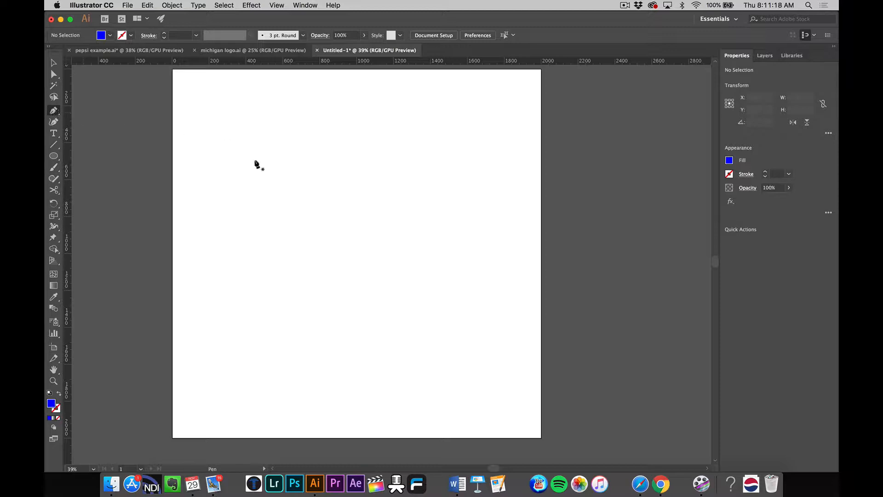
{"action": "left_click_drag", "start_coordinate": [245, 181], "coordinate": [377, 122]}
{"action": "key", "text": "super+z"}
{"action": "left_click", "coordinate": [353, 124]}
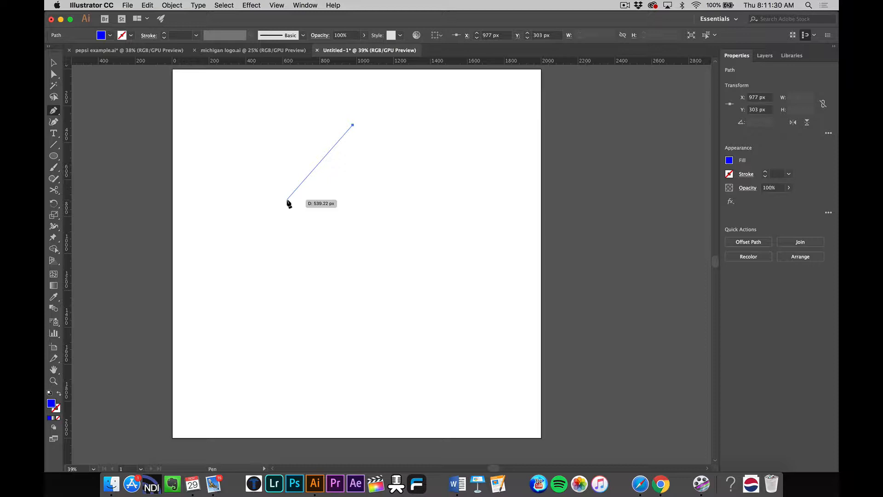
{"action": "left_click", "coordinate": [276, 211]}
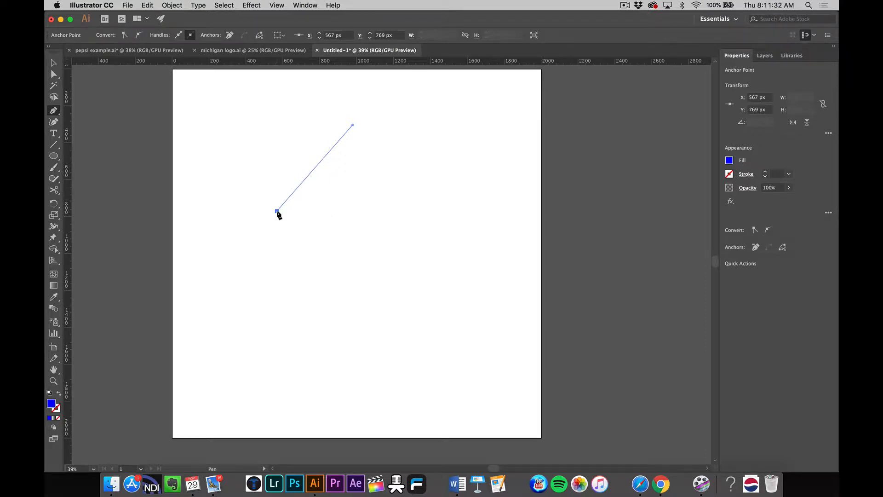
{"action": "left_click", "coordinate": [429, 211]}
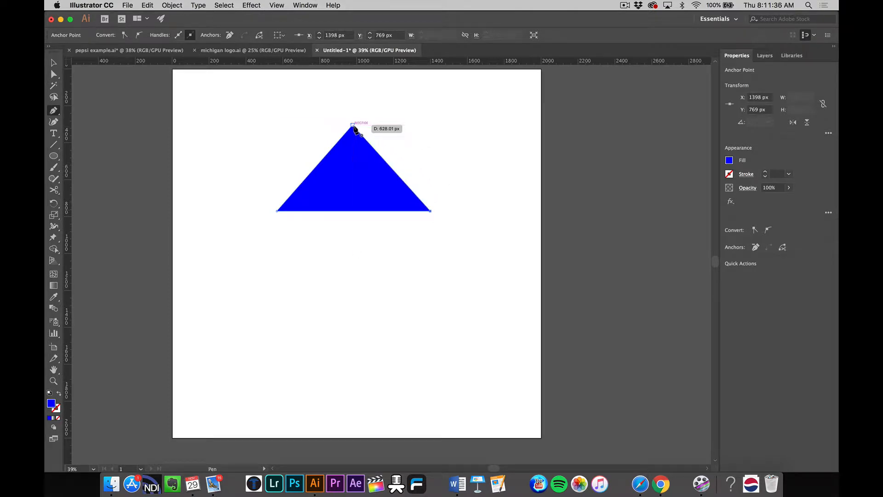
{"action": "left_click", "coordinate": [352, 125]}
{"action": "left_click_drag", "start_coordinate": [355, 131], "coordinate": [354, 127]}
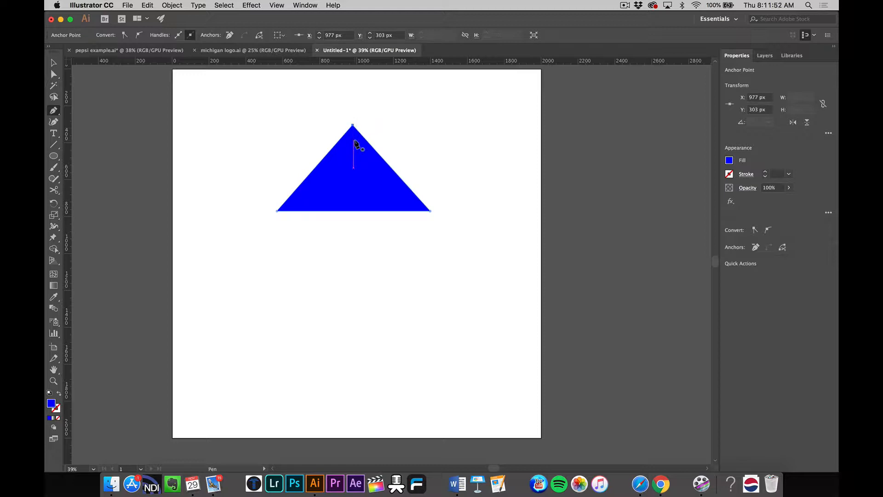
Enlarge the triangle by its corners to about 1233 px wide and 866 px high, and undo a trial rotation.
{"action": "left_click", "coordinate": [54, 63]}
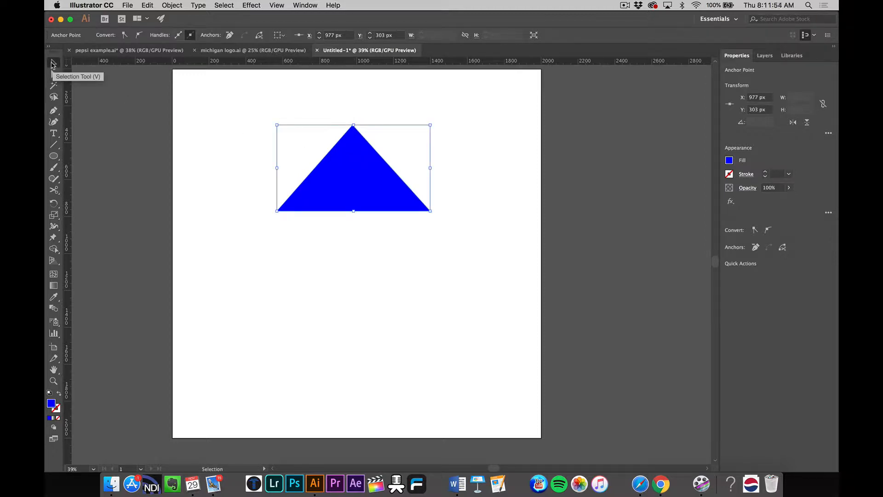
{"action": "left_click", "coordinate": [342, 170]}
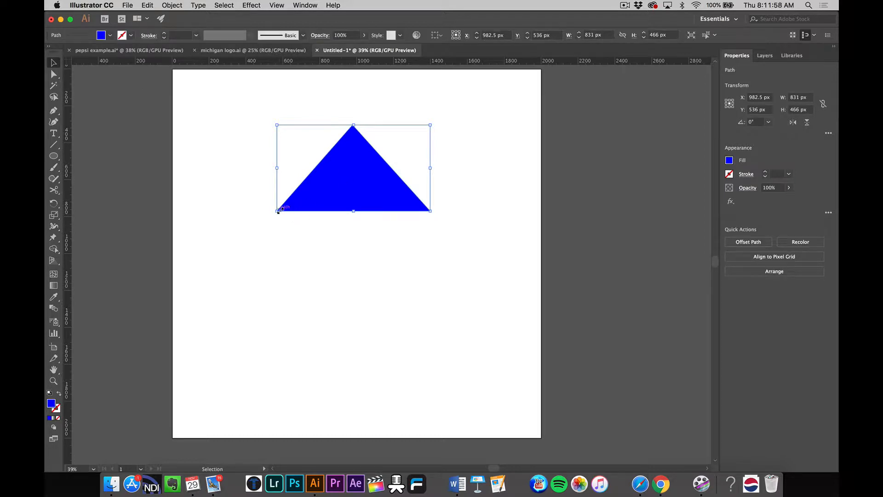
{"action": "left_click_drag", "start_coordinate": [277, 211], "coordinate": [221, 269]}
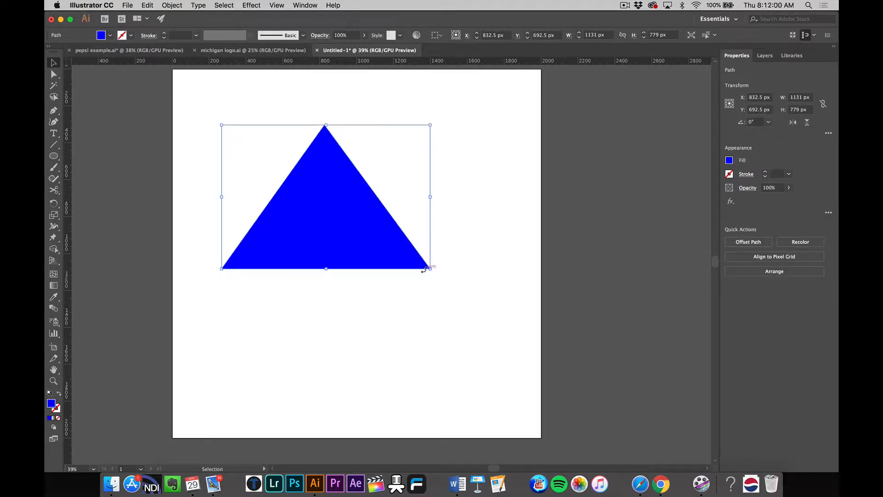
{"action": "left_click_drag", "start_coordinate": [429, 272], "coordinate": [472, 220]}
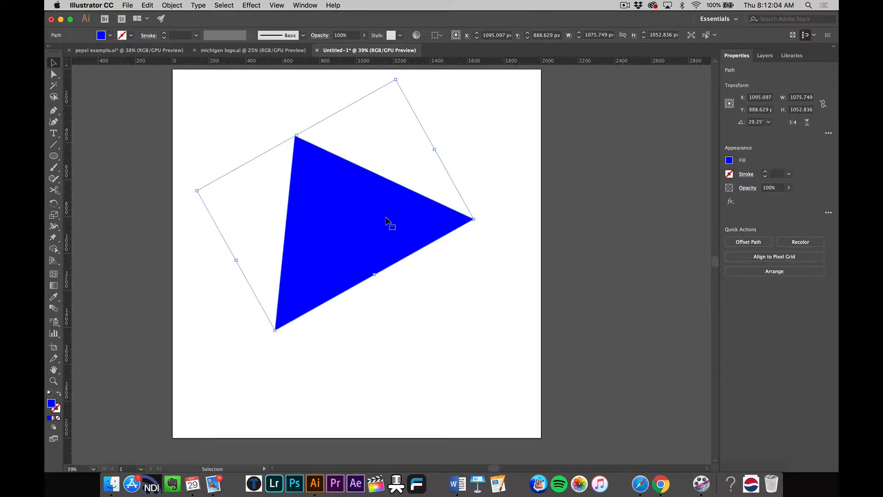
{"action": "key", "text": "super+z"}
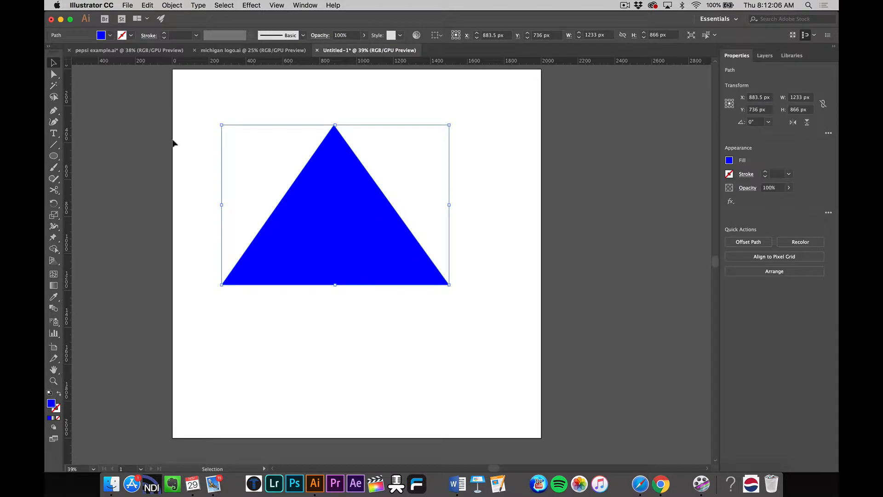
Move only the triangle's top anchor point to about X 916 px, Y 210 px with the Direct Selection tool.
{"action": "left_click", "coordinate": [54, 74]}
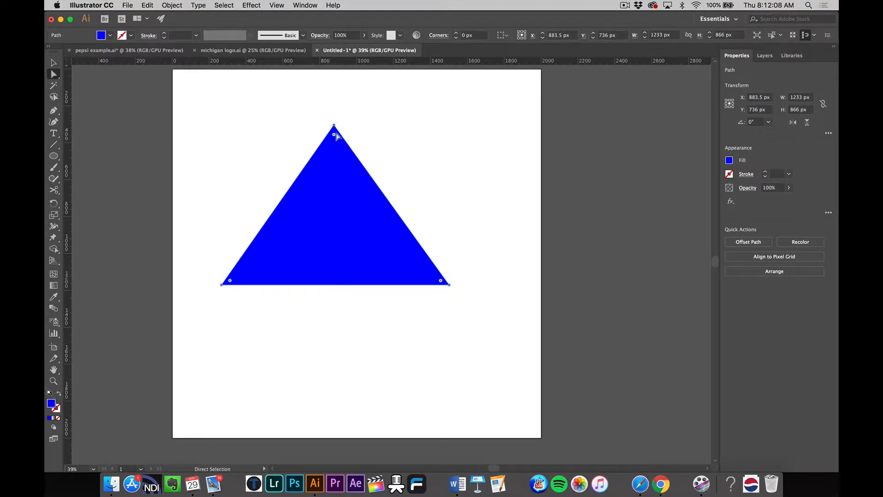
{"action": "left_click", "coordinate": [334, 125]}
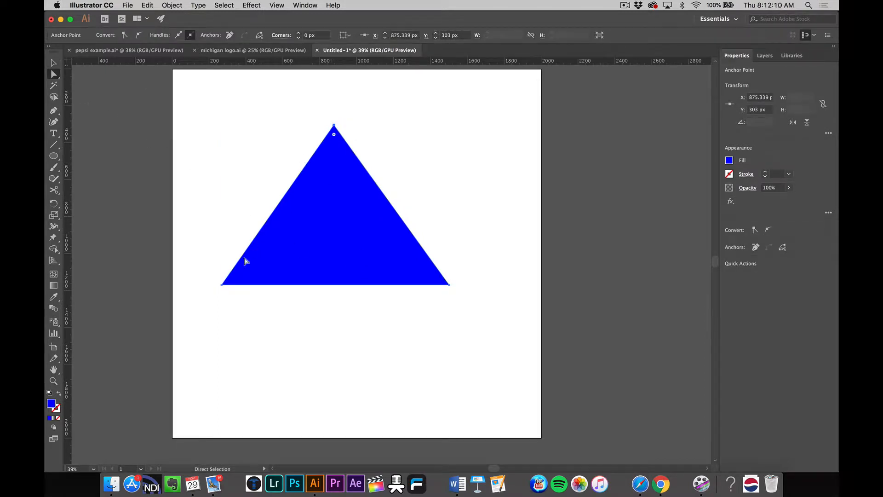
{"action": "left_click", "coordinate": [222, 285]}
{"action": "left_click", "coordinate": [335, 128]}
{"action": "left_click_drag", "start_coordinate": [334, 128], "coordinate": [342, 110]}
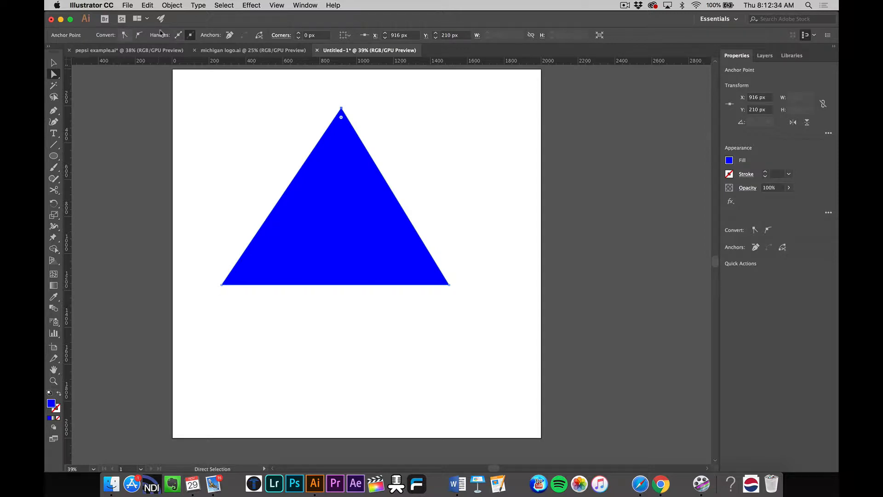
{"action": "left_click", "coordinate": [305, 5]}
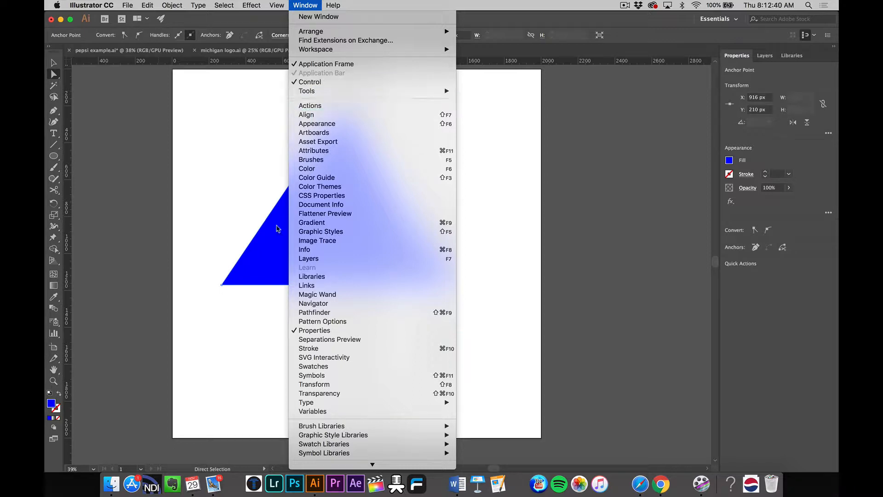
{"action": "left_click", "coordinate": [278, 244]}
Convert the triangle's top anchor point to a smooth point and lengthen both of its handles to make a wide dome.
{"action": "left_click", "coordinate": [342, 110]}
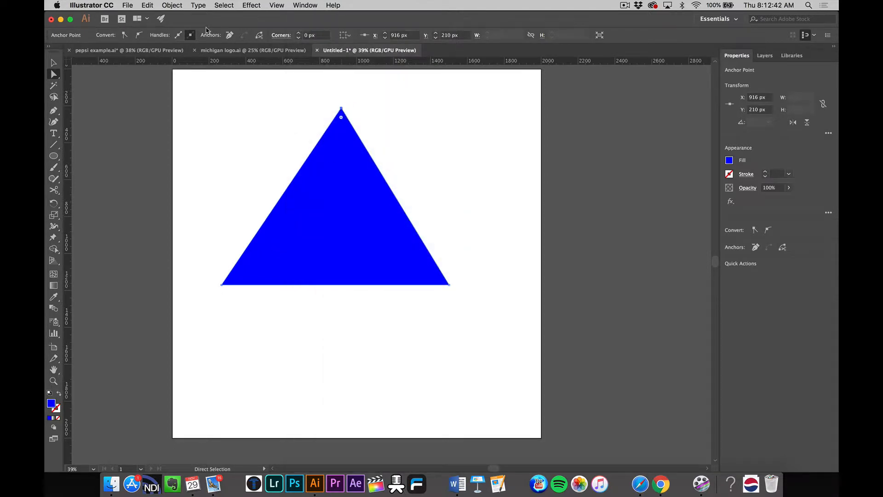
{"action": "left_click", "coordinate": [138, 35]}
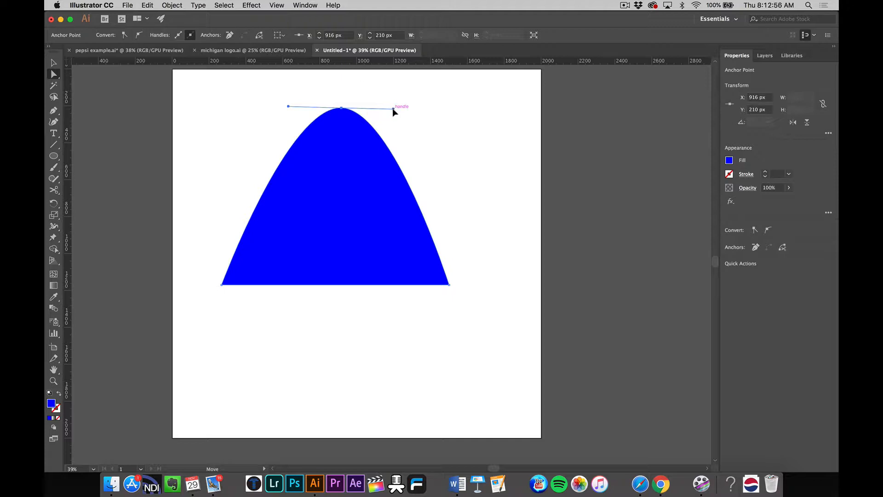
{"action": "left_click_drag", "start_coordinate": [392, 109], "coordinate": [452, 108]}
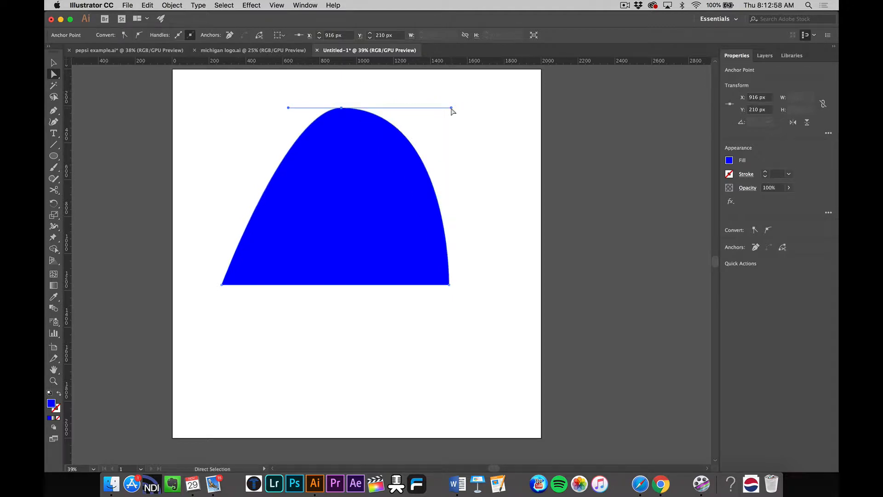
{"action": "left_click_drag", "start_coordinate": [288, 107], "coordinate": [224, 114]}
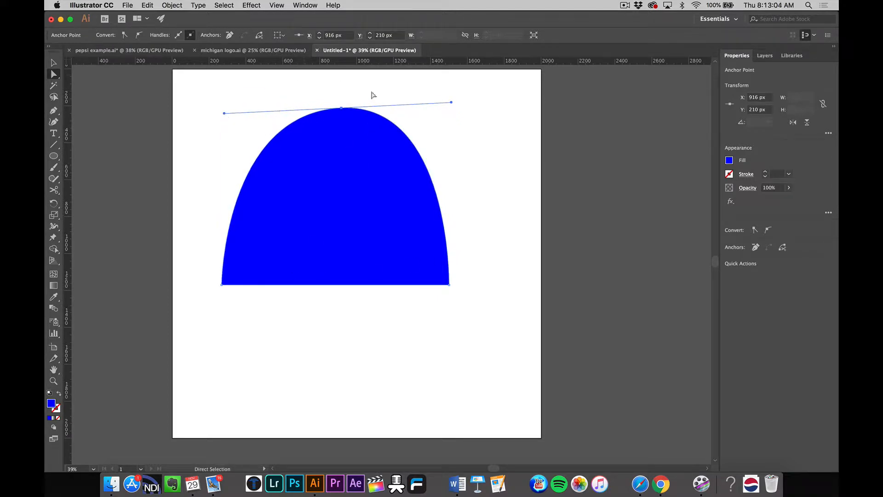
Move the dome's top anchor point down and back up to about X 883 px, Y 218 px.
{"action": "left_click_drag", "start_coordinate": [342, 112], "coordinate": [335, 158]}
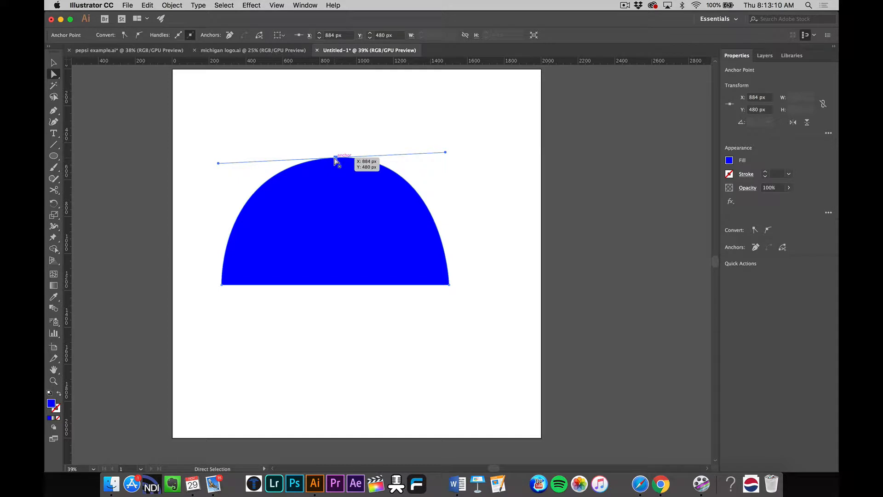
{"action": "left_click_drag", "start_coordinate": [335, 161], "coordinate": [335, 109]}
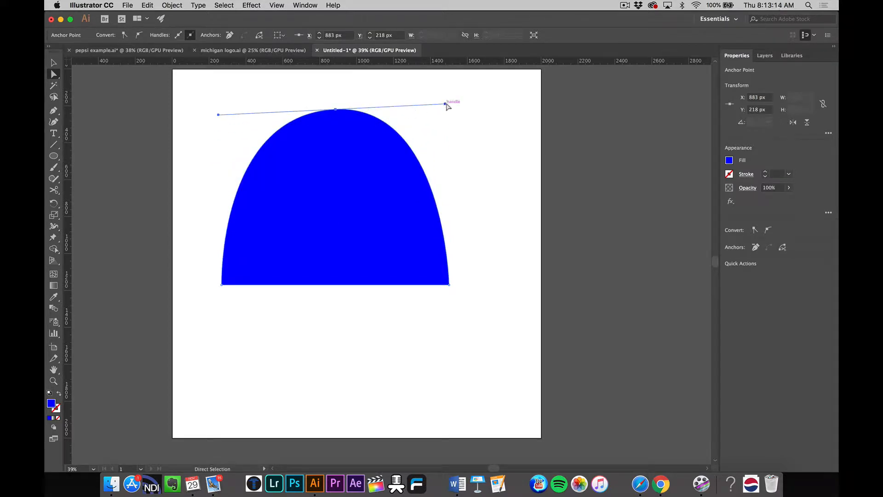
Try reshaping the top curve by its handles, and convert the top anchor point back to a corner.
{"action": "left_click_drag", "start_coordinate": [446, 103], "coordinate": [294, 114]}
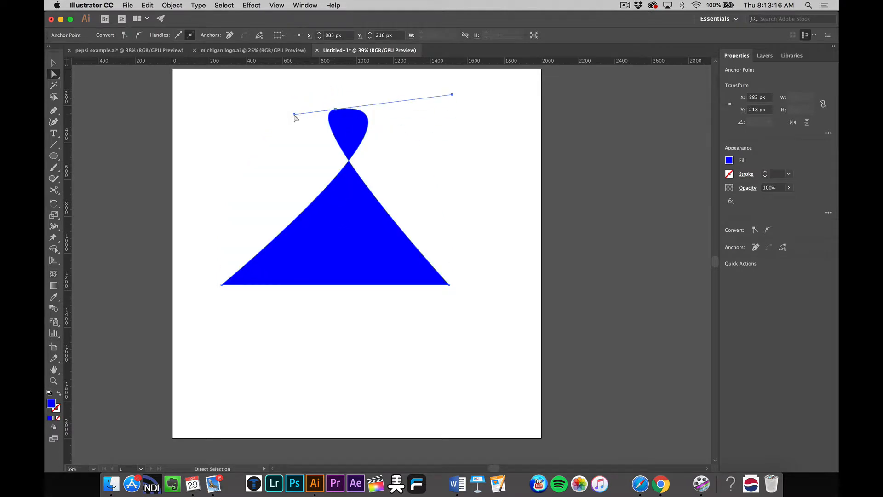
{"action": "key", "text": "cmd+z"}
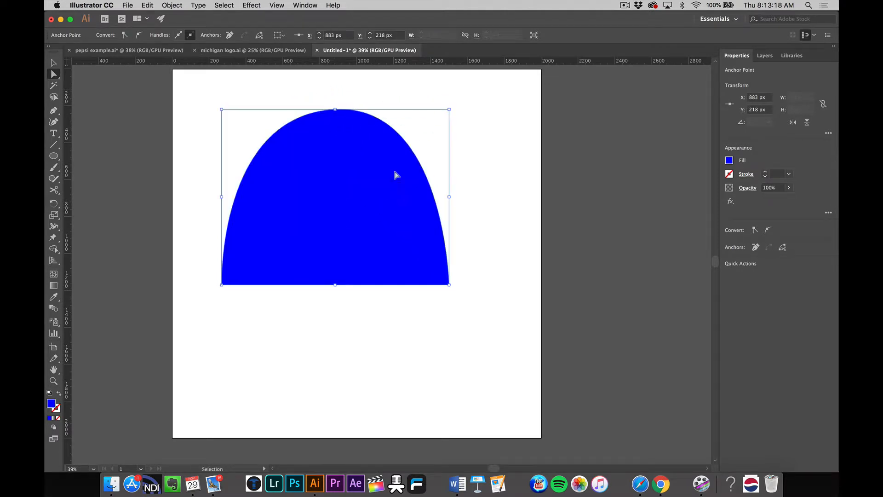
{"action": "left_click_drag", "start_coordinate": [426, 104], "coordinate": [392, 110]}
{"action": "left_click_drag", "start_coordinate": [219, 110], "coordinate": [251, 115]}
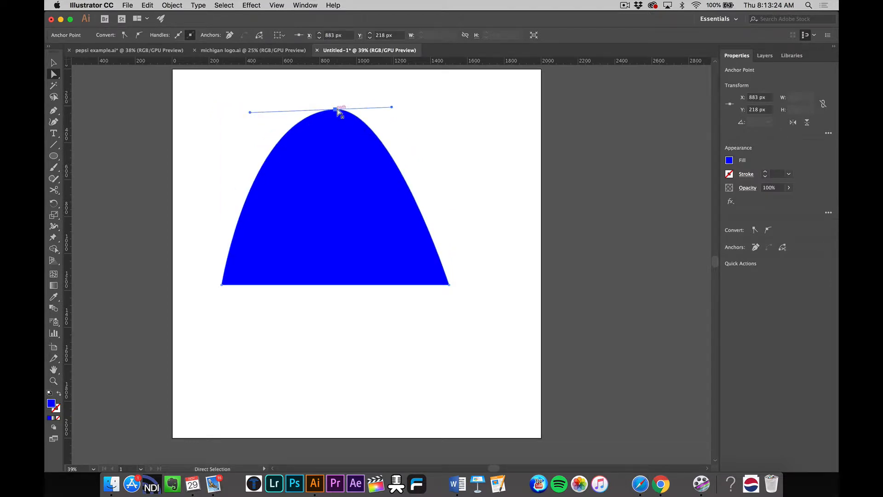
{"action": "left_click", "coordinate": [124, 36]}
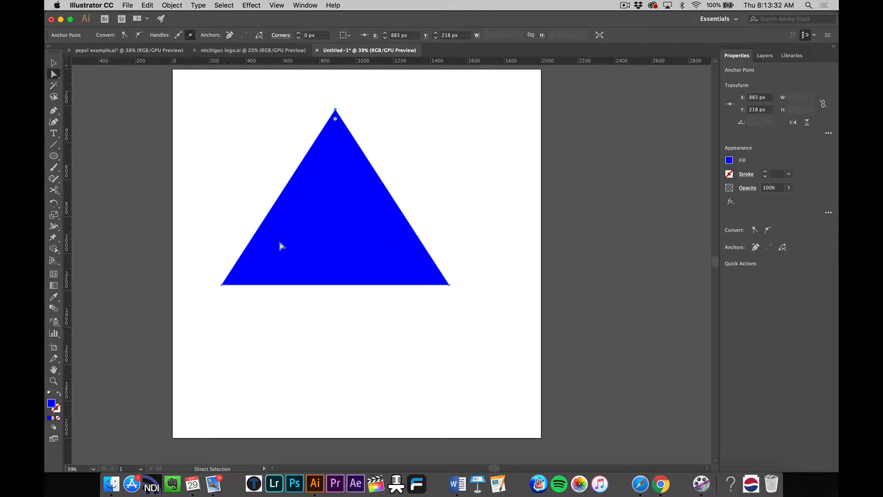
Convert both bottom anchor points of the triangle to smooth points to form a teardrop shape.
{"action": "left_click", "coordinate": [222, 284]}
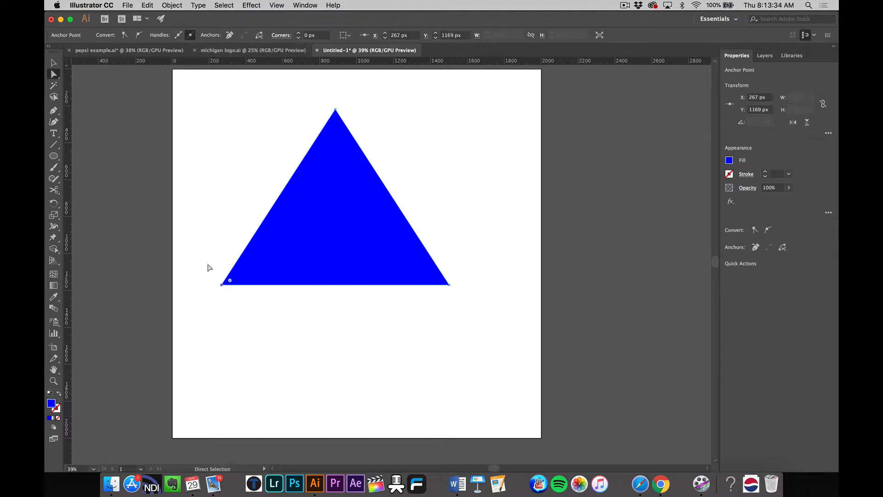
{"action": "left_click", "coordinate": [139, 35]}
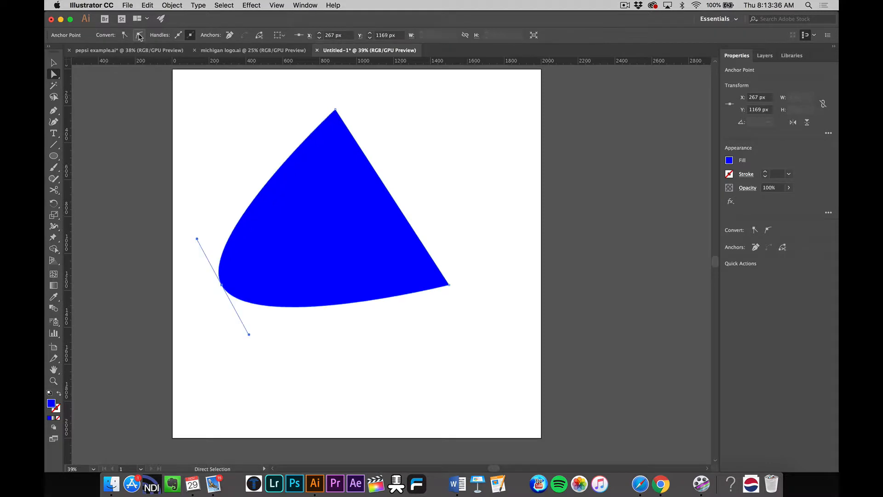
{"action": "left_click", "coordinate": [448, 285]}
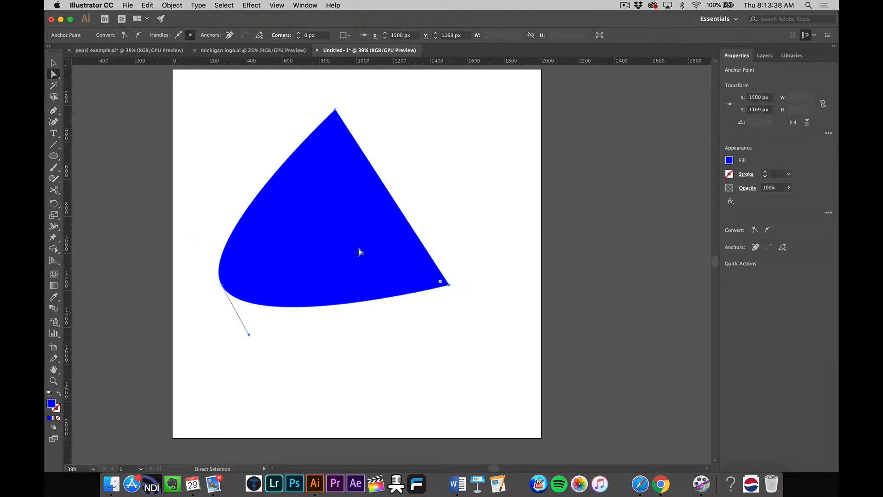
{"action": "left_click", "coordinate": [139, 35]}
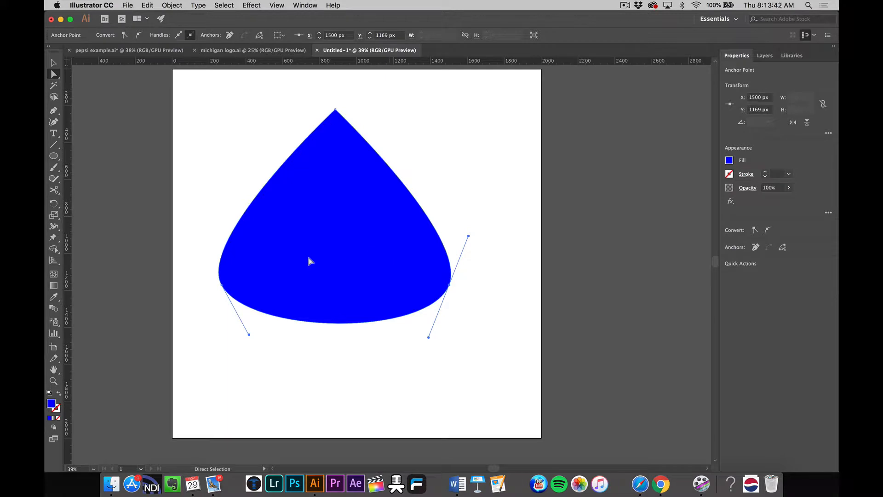
Move the teardrop's lower-left anchor point to about X 328, Y 1313 px and the lower-right one to about X 1404, Y 1255 px.
{"action": "left_click", "coordinate": [221, 285]}
{"action": "left_click_drag", "start_coordinate": [221, 286], "coordinate": [233, 313]}
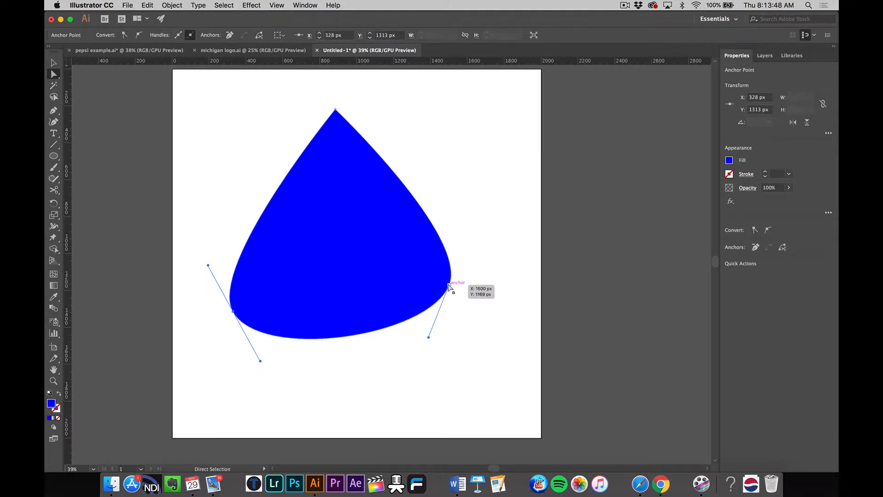
{"action": "left_click_drag", "start_coordinate": [449, 285], "coordinate": [432, 305]}
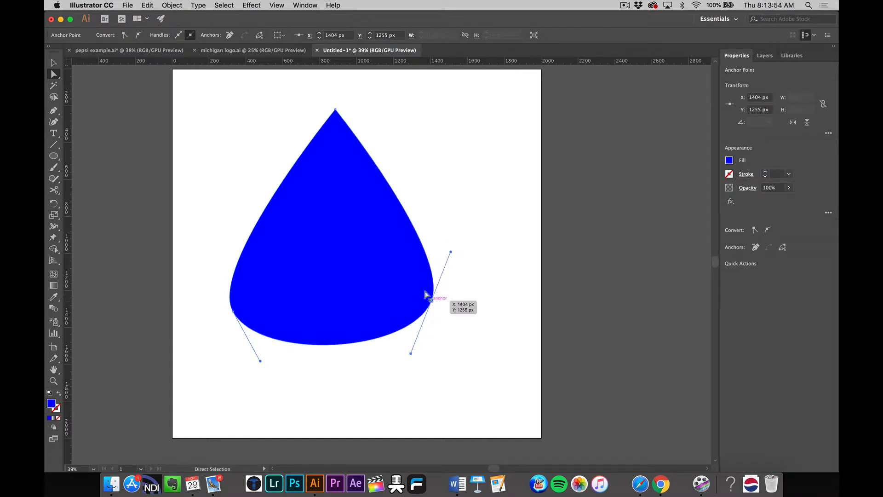
Move the teardrop's lower-right anchor point to about X 1393, Y 1268 px and extend both bottom anchors' lower handles downward to deepen the base.
{"action": "left_click", "coordinate": [478, 288]}
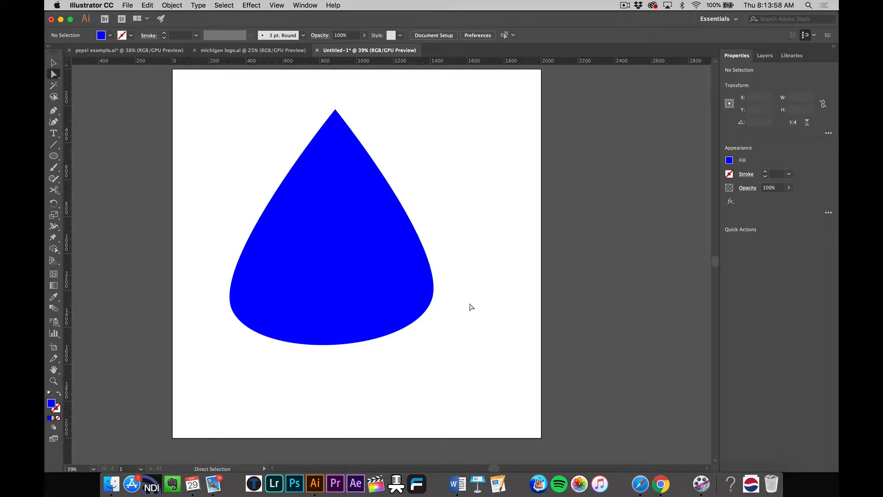
{"action": "left_click", "coordinate": [430, 301]}
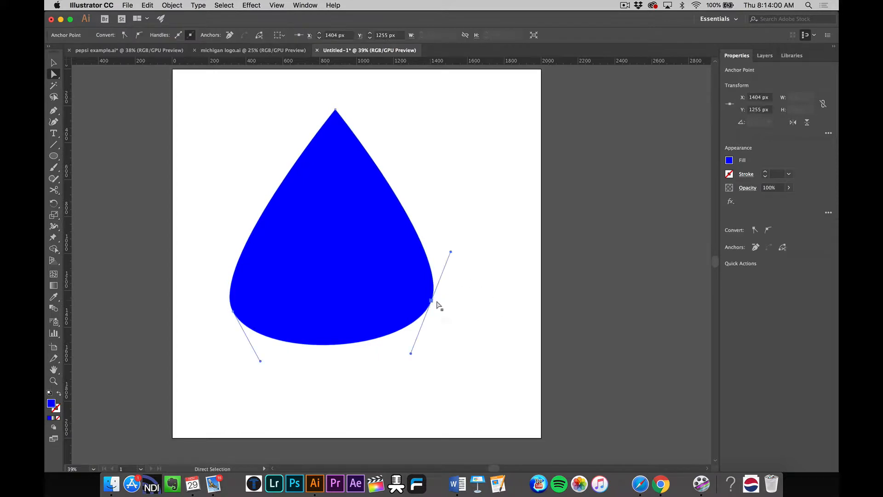
{"action": "left_click_drag", "start_coordinate": [431, 300], "coordinate": [430, 302]}
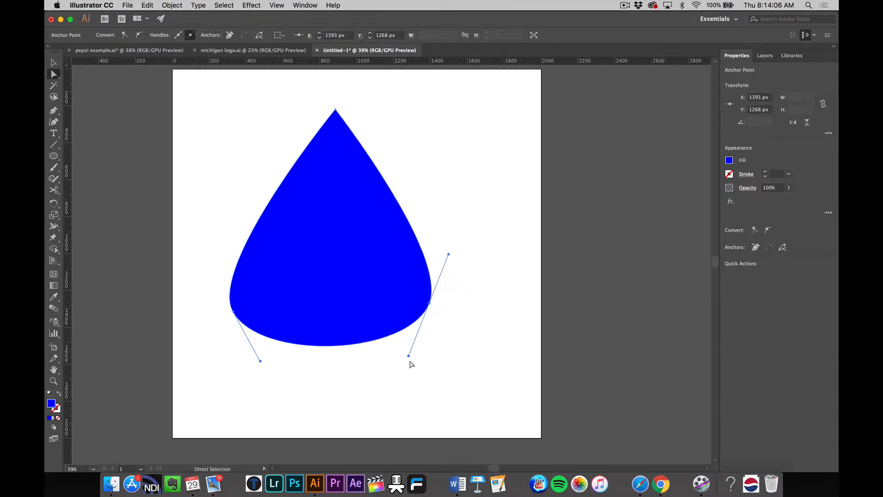
{"action": "left_click_drag", "start_coordinate": [409, 356], "coordinate": [376, 398]}
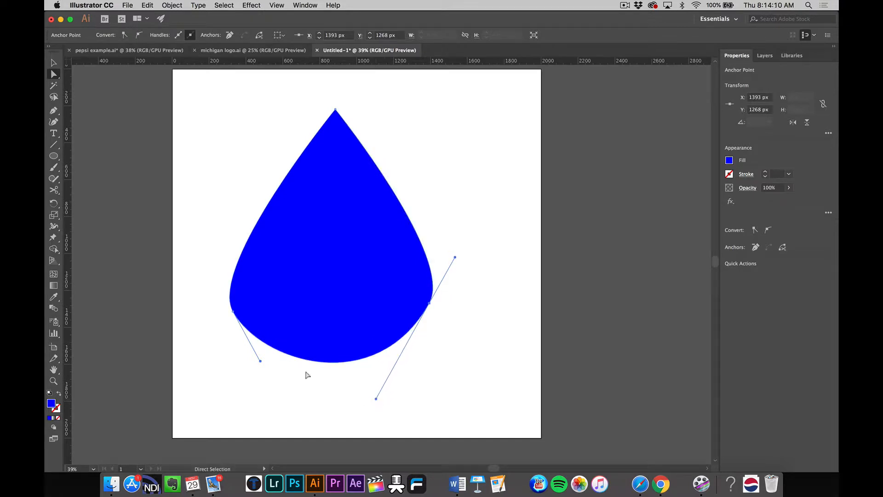
{"action": "left_click_drag", "start_coordinate": [261, 360], "coordinate": [285, 403]}
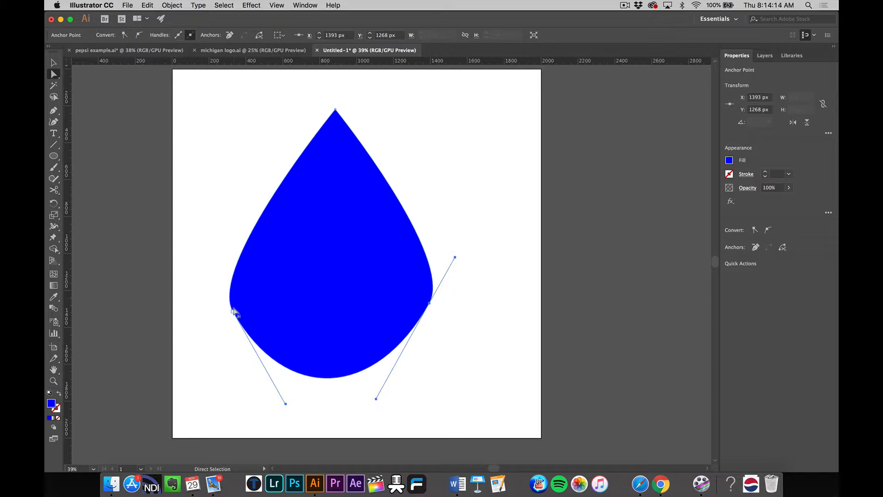
Steepen and lengthen both bottom anchors' handles to round the teardrop, and raise its tip to about X 880, Y 23 px.
{"action": "left_click", "coordinate": [233, 311]}
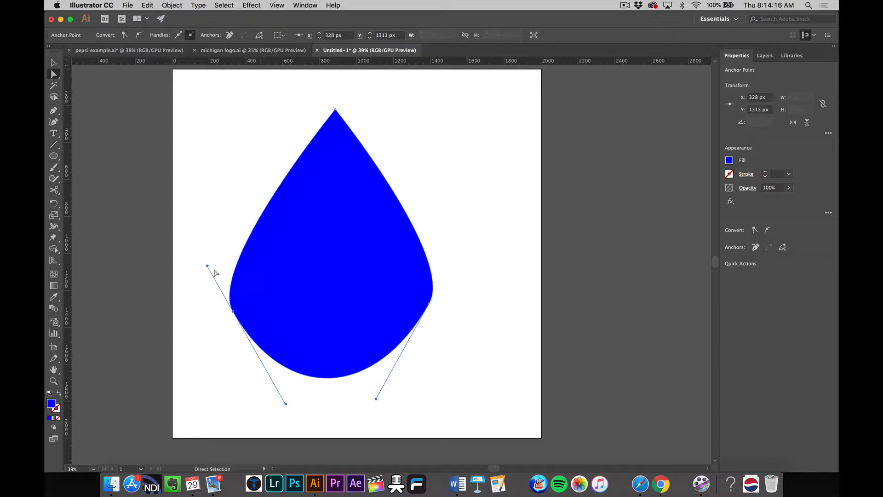
{"action": "left_click", "coordinate": [213, 232]}
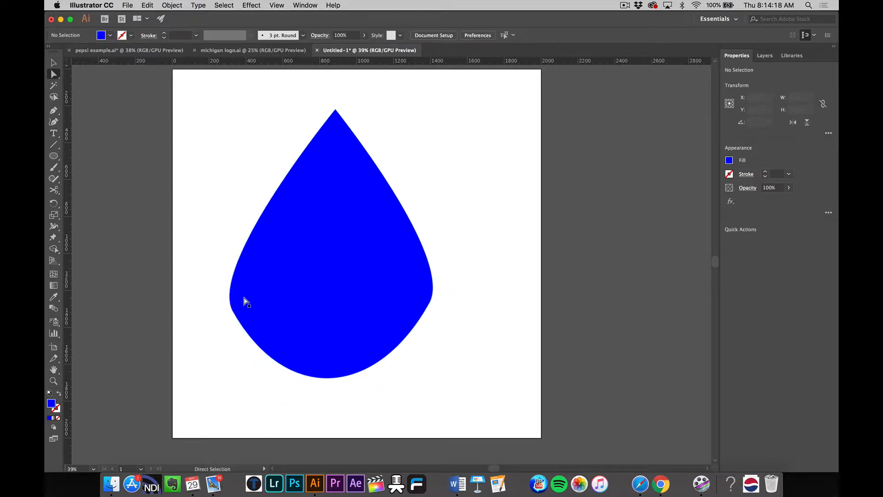
{"action": "left_click", "coordinate": [233, 307]}
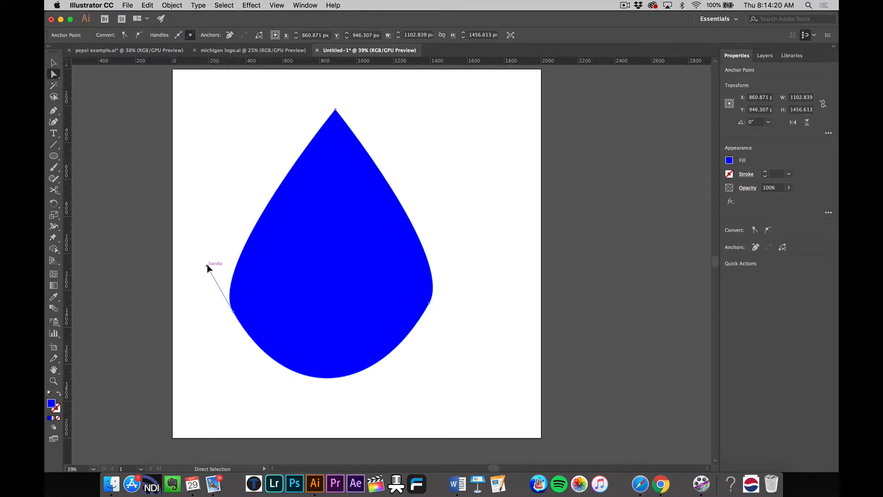
{"action": "left_click_drag", "start_coordinate": [207, 266], "coordinate": [211, 232]}
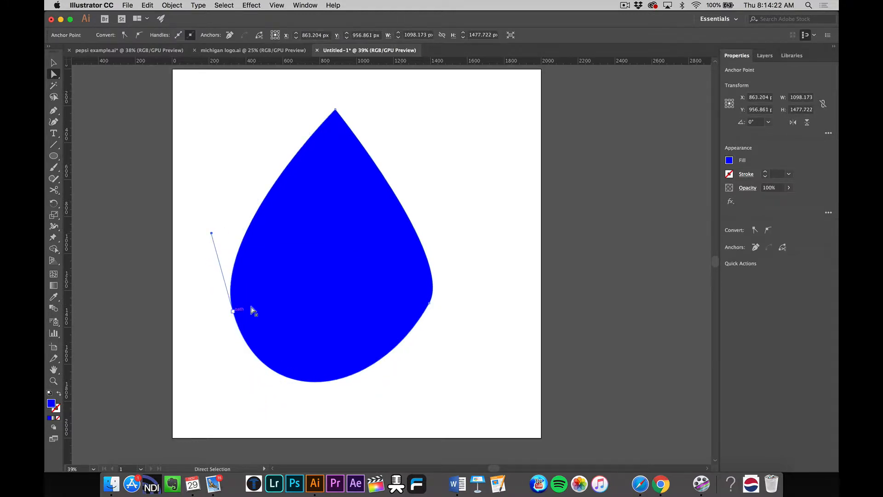
{"action": "left_click_drag", "start_coordinate": [430, 303], "coordinate": [441, 206]}
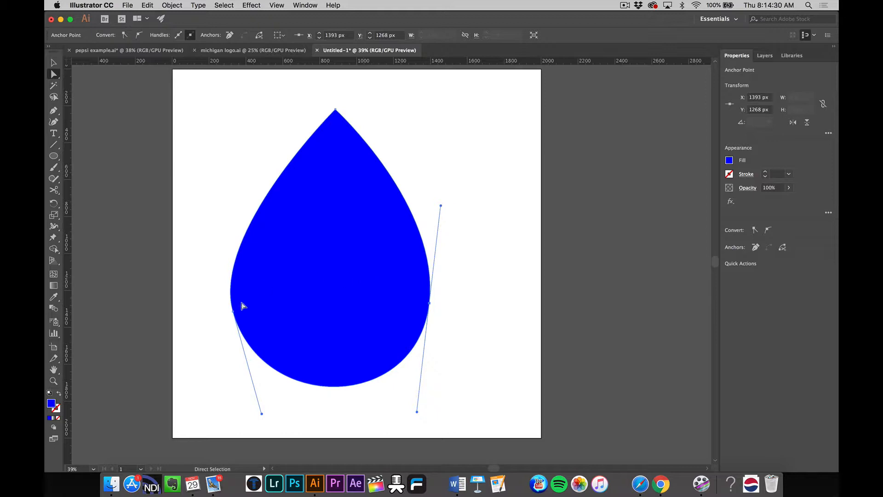
{"action": "left_click", "coordinate": [233, 311]}
{"action": "left_click_drag", "start_coordinate": [211, 233], "coordinate": [221, 209]}
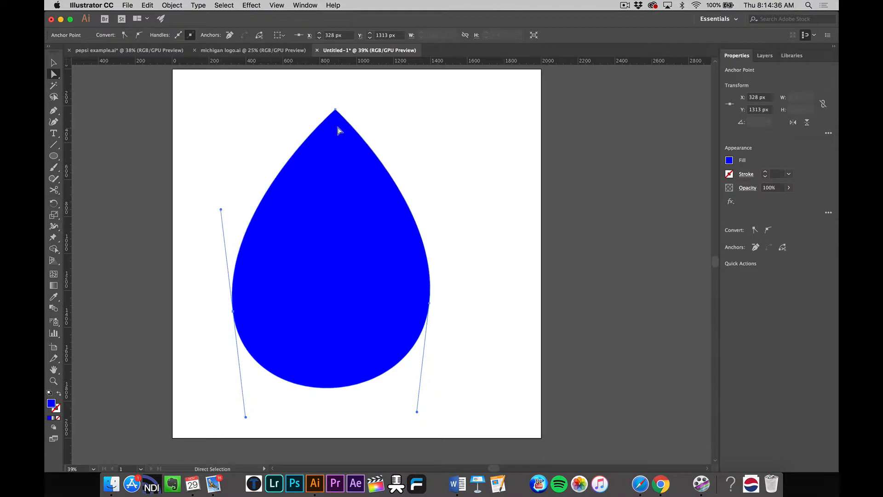
{"action": "left_click_drag", "start_coordinate": [335, 110], "coordinate": [335, 73]}
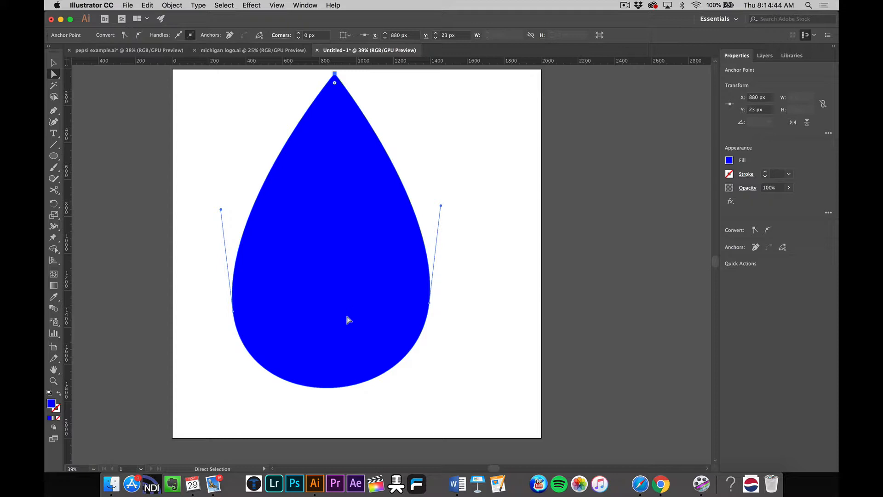
Scale the teardrop down to about 570 x 904 px and move it off the artboard's left side.
{"action": "left_click", "coordinate": [52, 63]}
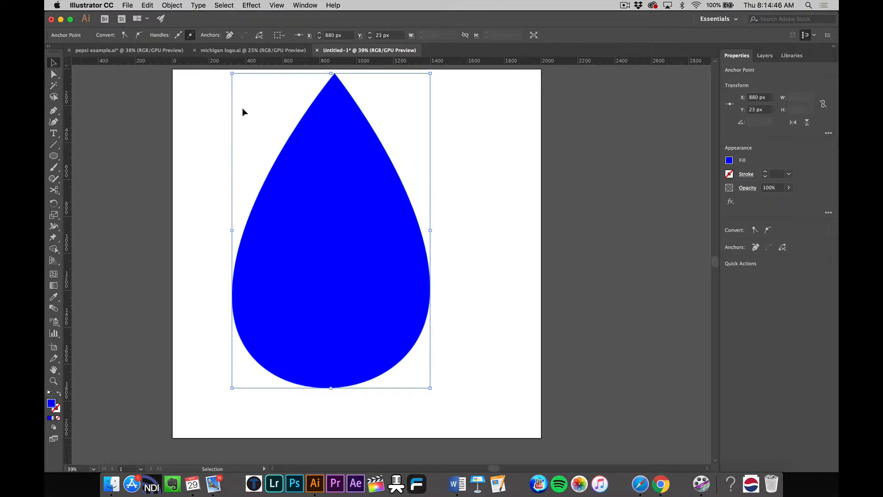
{"action": "left_click_drag", "start_coordinate": [233, 75], "coordinate": [325, 175]}
{"action": "left_click_drag", "start_coordinate": [370, 288], "coordinate": [116, 279]}
Draw a circle about 1111 px wide on the artboard and split it with the Scissors tool at its left and right anchor points.
{"action": "left_click", "coordinate": [54, 157]}
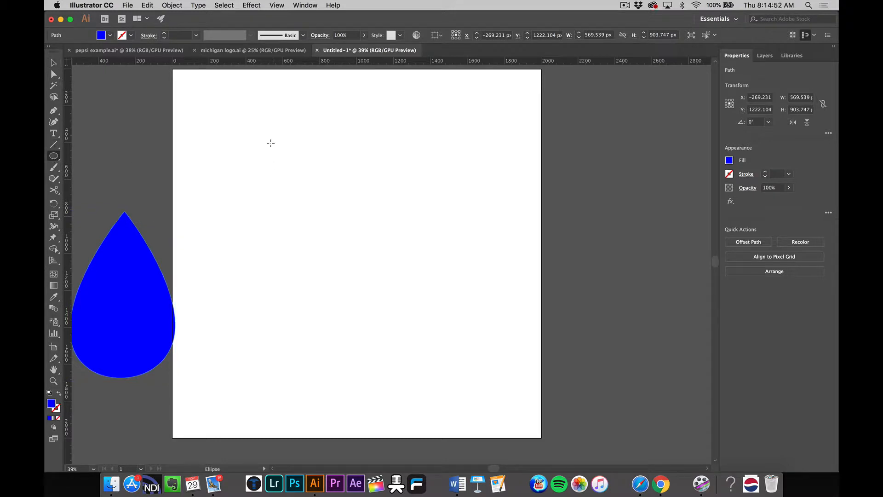
{"action": "left_click_drag", "start_coordinate": [261, 138], "coordinate": [466, 342]}
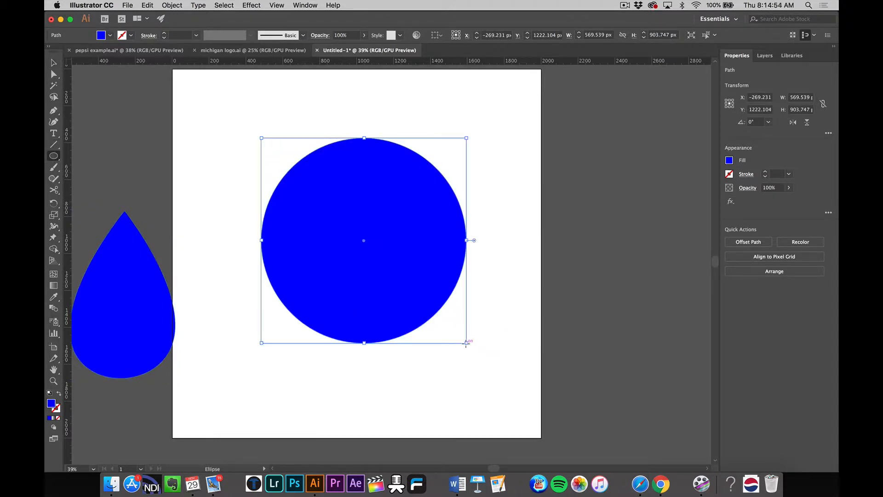
{"action": "left_click", "coordinate": [54, 191]}
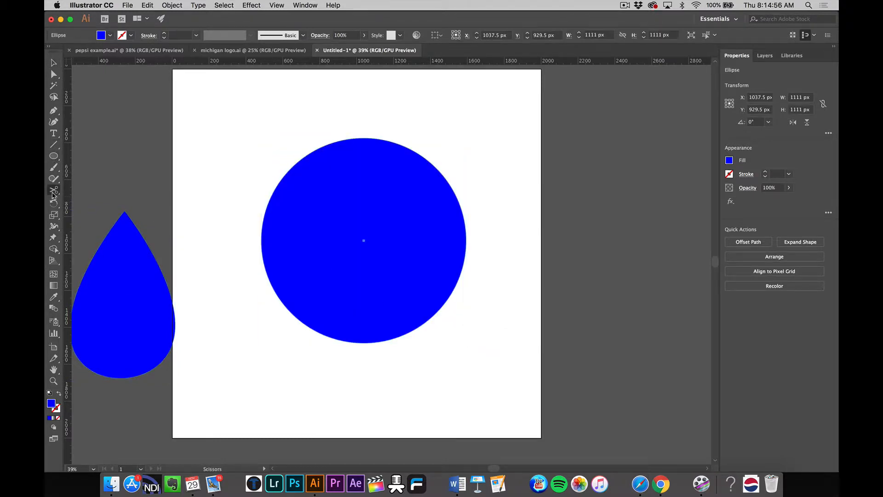
{"action": "left_click", "coordinate": [54, 195]}
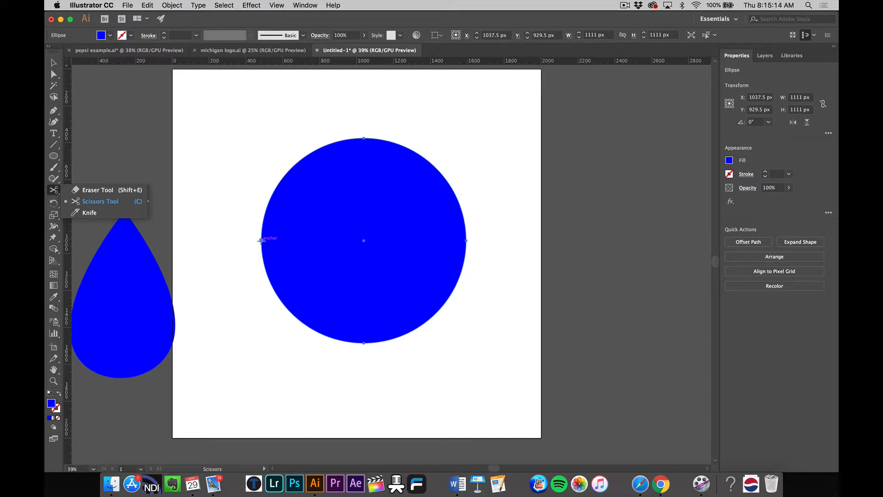
{"action": "left_click", "coordinate": [260, 240]}
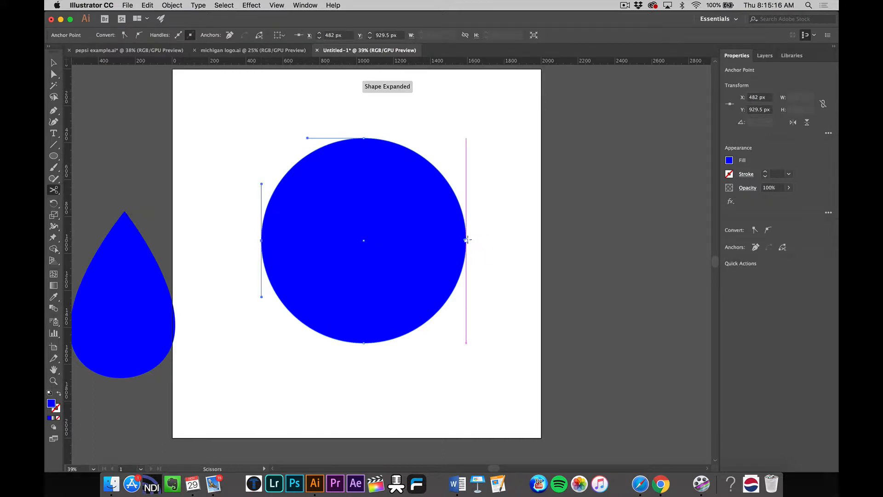
{"action": "left_click", "coordinate": [466, 240]}
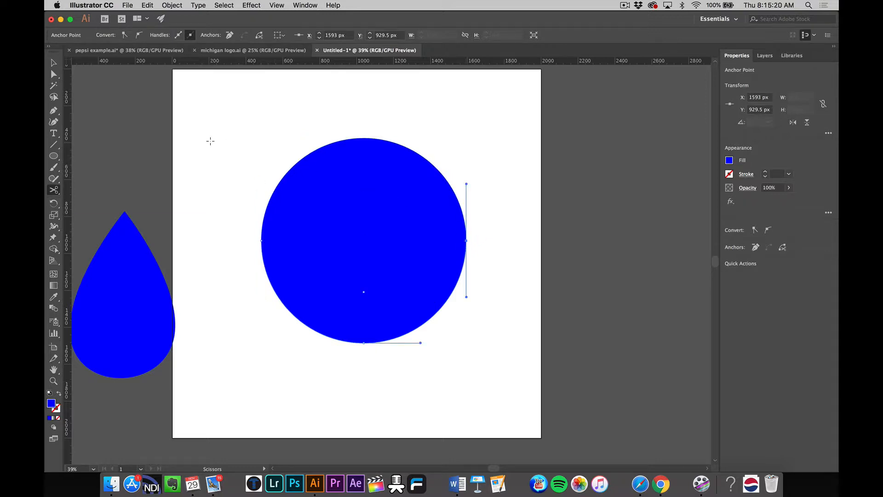
Fill the circle's upper half with red and deselect it.
{"action": "left_click", "coordinate": [54, 63]}
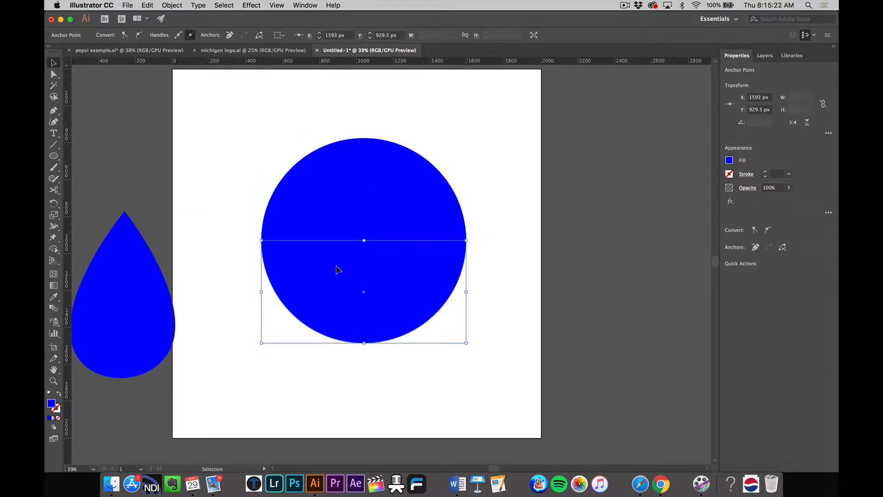
{"action": "left_click", "coordinate": [345, 221]}
{"action": "left_click", "coordinate": [349, 264]}
{"action": "left_click", "coordinate": [348, 214]}
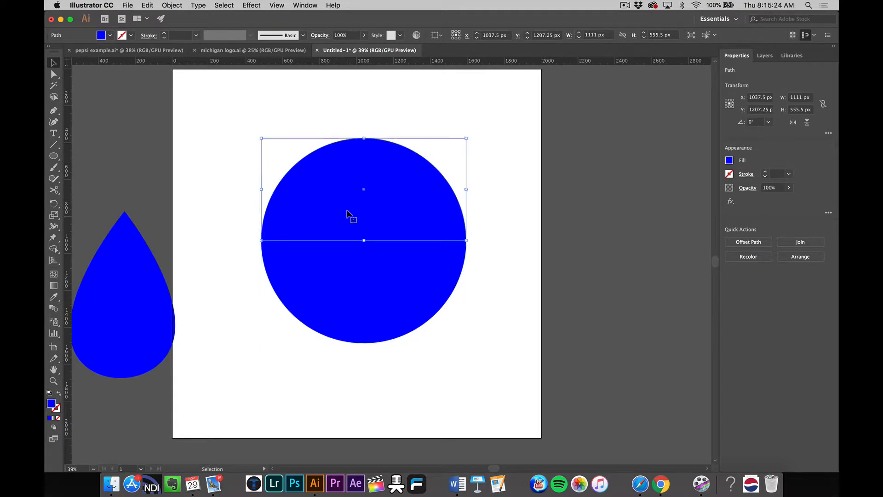
{"action": "left_click", "coordinate": [110, 35]}
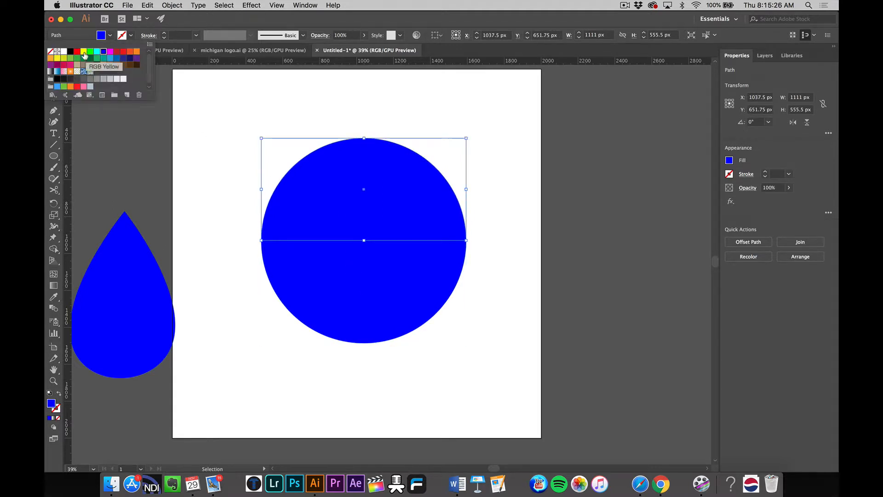
{"action": "left_click", "coordinate": [77, 51]}
{"action": "left_click", "coordinate": [243, 162]}
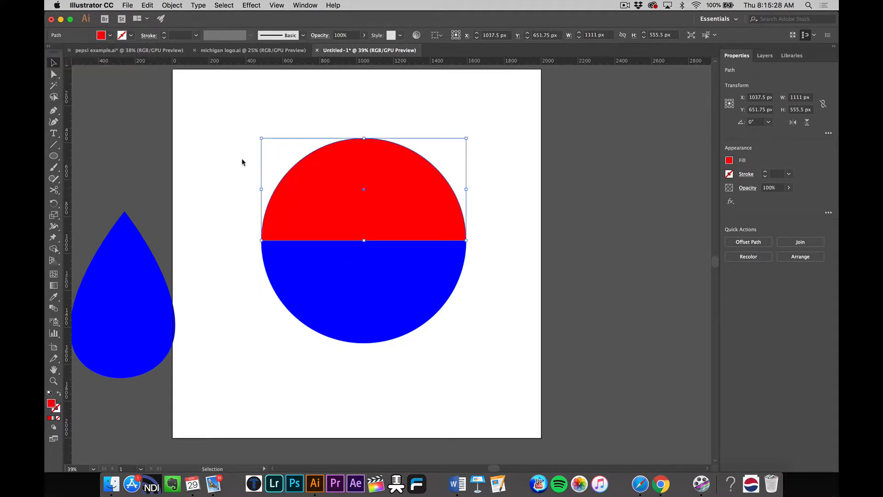
{"action": "left_click", "coordinate": [236, 182]}
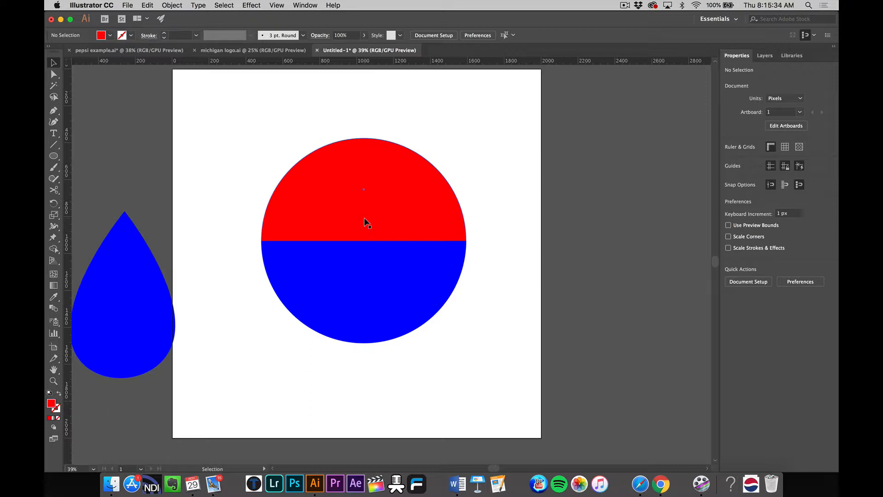
Check pepsi example.ai for reference and draw the wave band's curved top edge and right side from X 416, Y 798 to X 1662, Y 1090 px.
{"action": "left_click", "coordinate": [161, 50]}
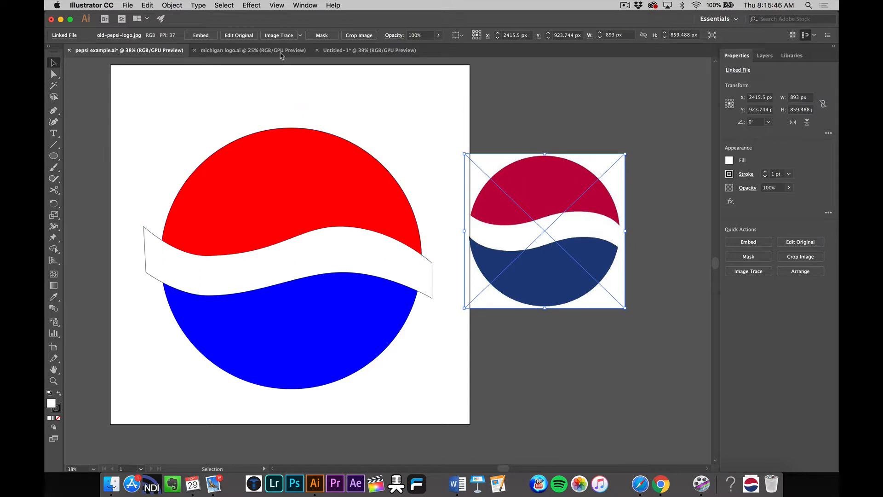
{"action": "left_click", "coordinate": [358, 52]}
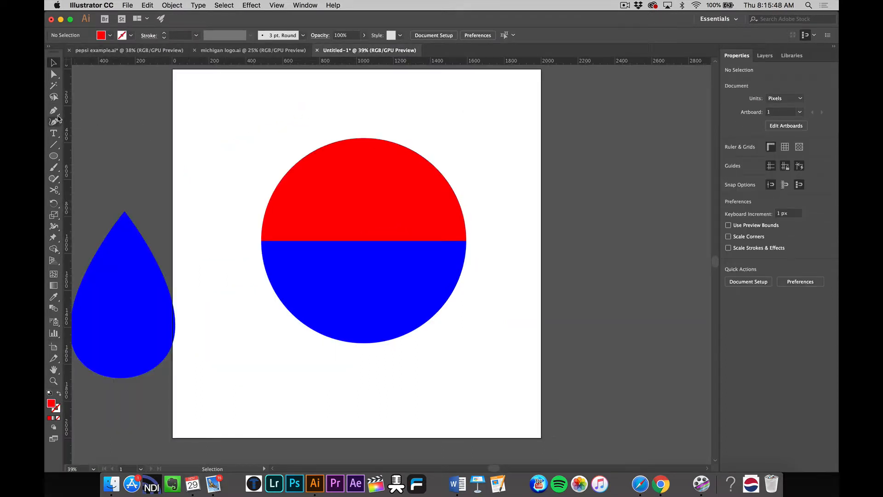
{"action": "left_click", "coordinate": [53, 112]}
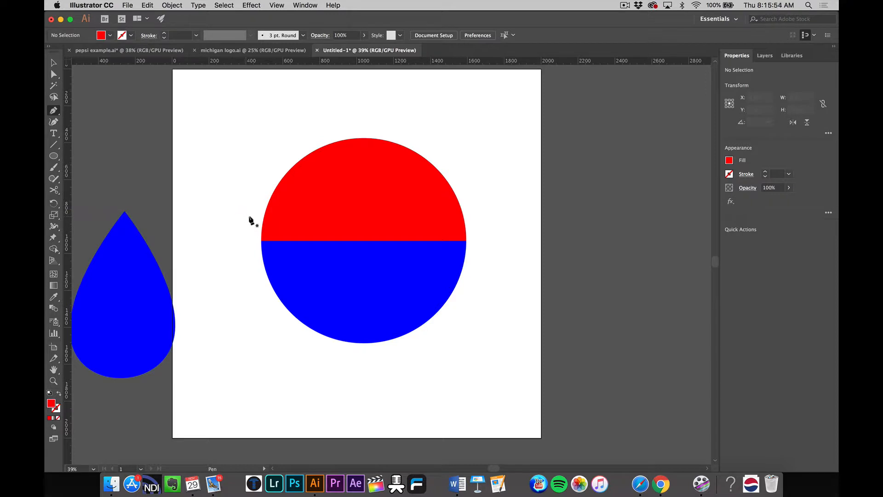
{"action": "left_click", "coordinate": [248, 216]}
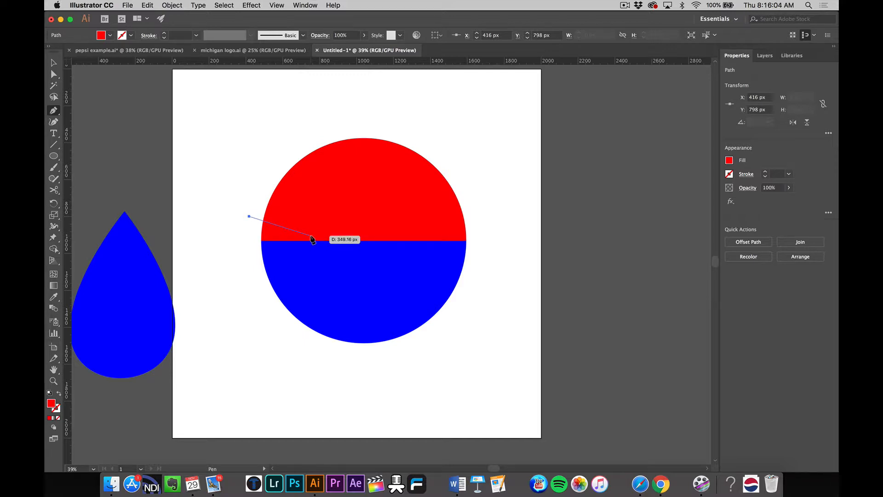
{"action": "left_click", "coordinate": [311, 237]}
{"action": "left_click_drag", "start_coordinate": [311, 237], "coordinate": [348, 237]}
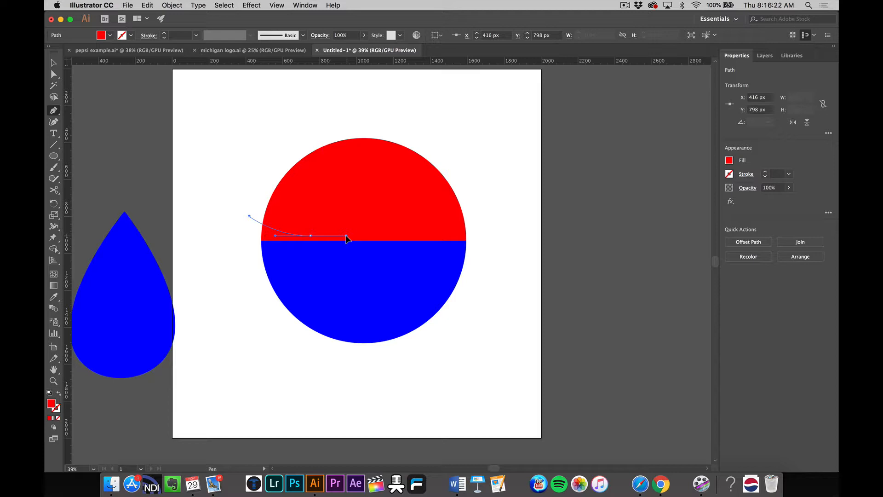
{"action": "left_click_drag", "start_coordinate": [347, 238], "coordinate": [479, 269]}
{"action": "left_click", "coordinate": [479, 270]}
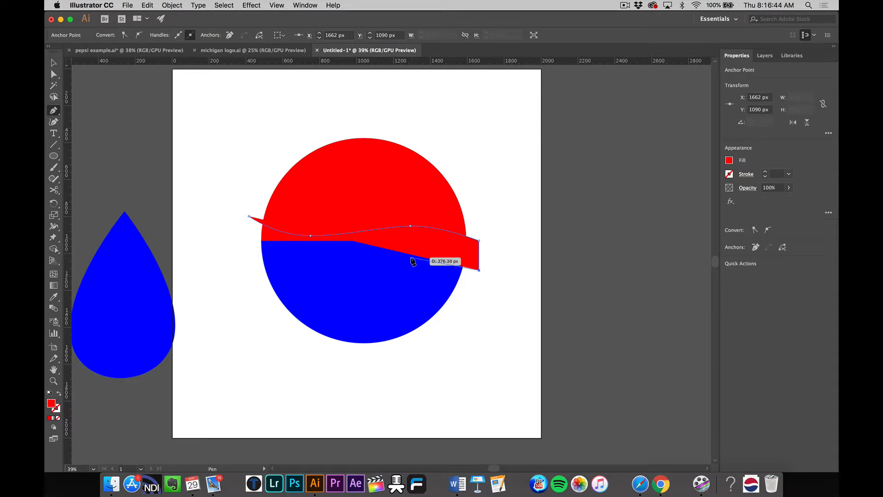
Draw the band's curved bottom edge through about X 1292, Y 1015 and X 751, Y 1090 to X 416, Y 972 px, and close the path.
{"action": "left_click", "coordinate": [411, 258]}
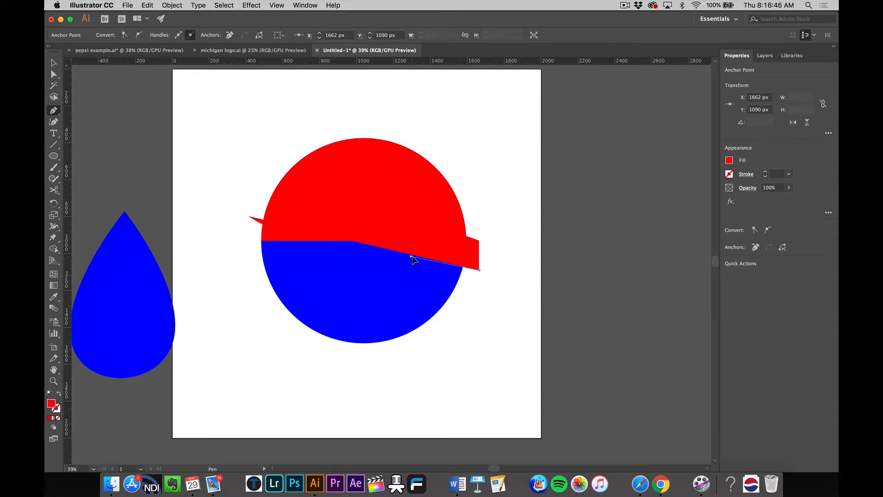
{"action": "left_click_drag", "start_coordinate": [412, 260], "coordinate": [372, 255]}
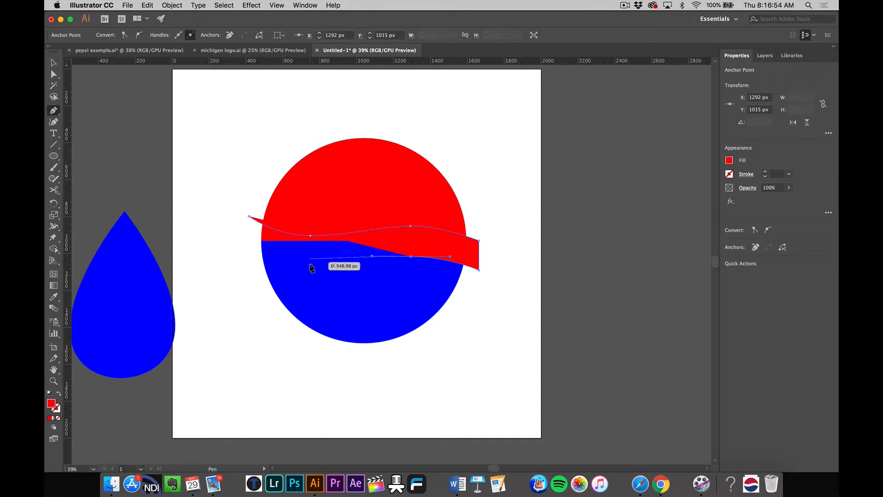
{"action": "left_click_drag", "start_coordinate": [311, 270], "coordinate": [275, 271]}
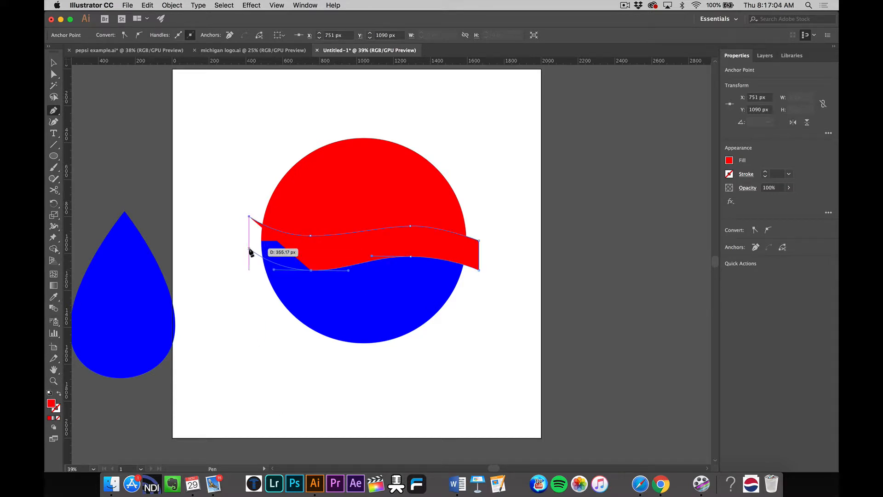
{"action": "left_click", "coordinate": [249, 249]}
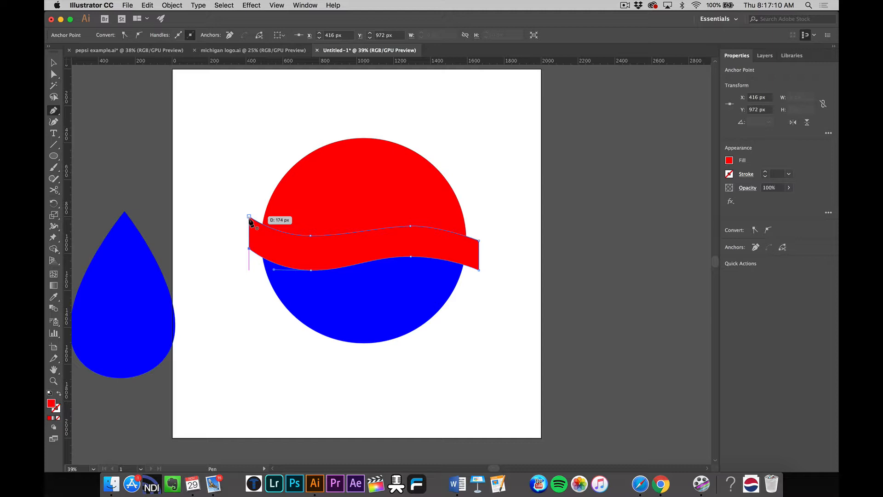
{"action": "left_click", "coordinate": [249, 217]}
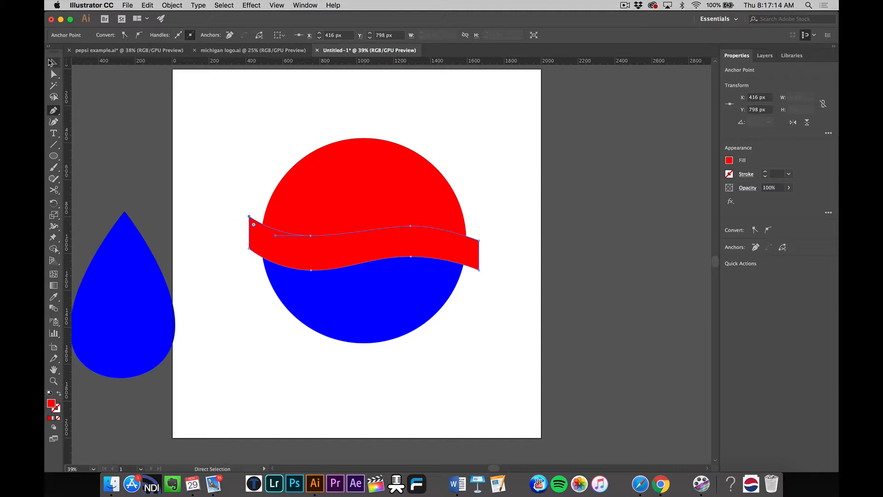
Fill the wave band with white and deselect it.
{"action": "left_click", "coordinate": [51, 62]}
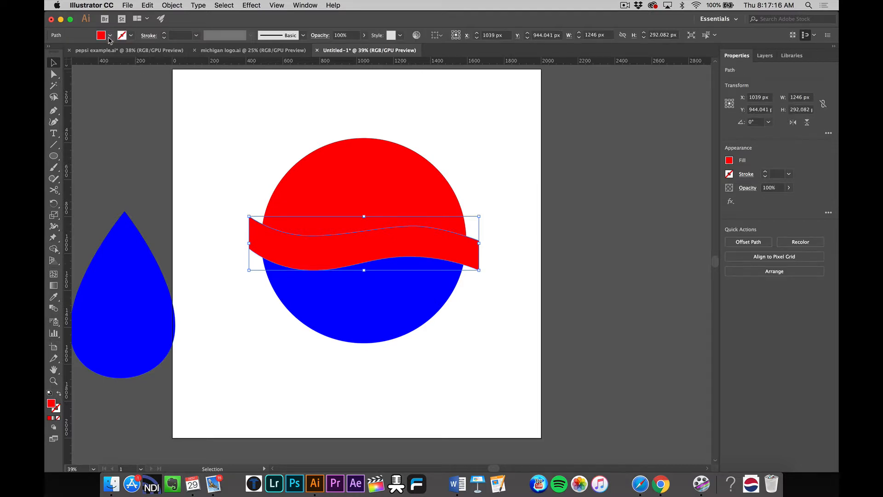
{"action": "left_click", "coordinate": [110, 36]}
{"action": "left_click", "coordinate": [64, 53]}
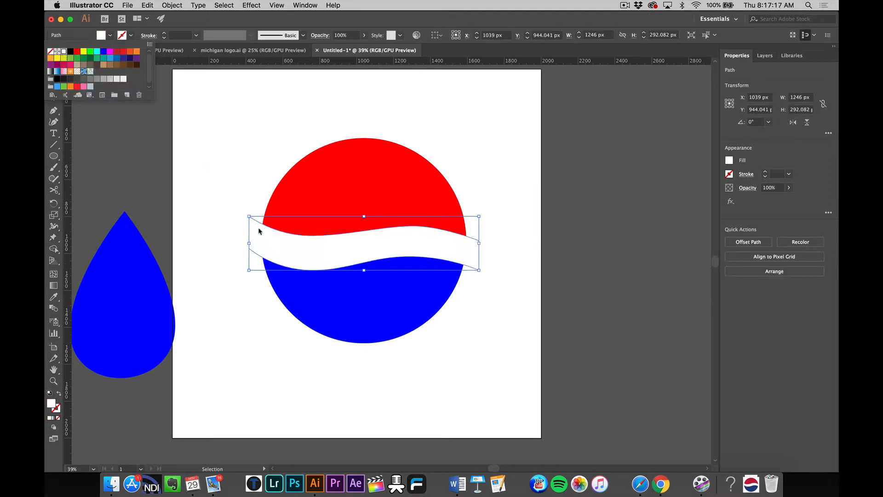
{"action": "left_click", "coordinate": [219, 225]}
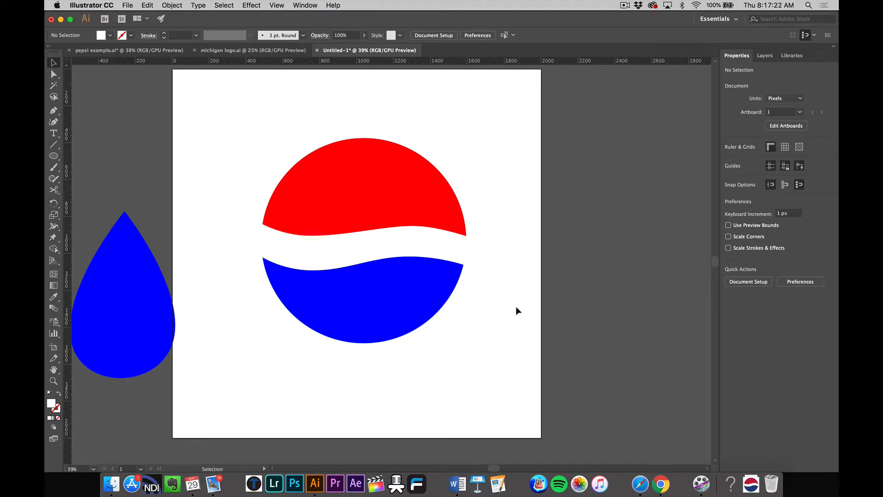
Reshape the band's top edge by moving its two curve anchors to about X 744, Y 930 px and X 1292, Y 821 px.
{"action": "left_click", "coordinate": [347, 252]}
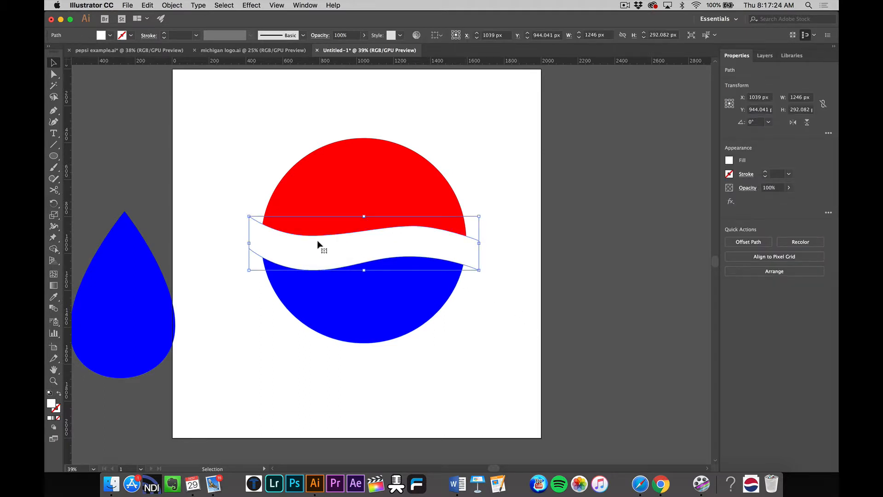
{"action": "left_click", "coordinate": [56, 75]}
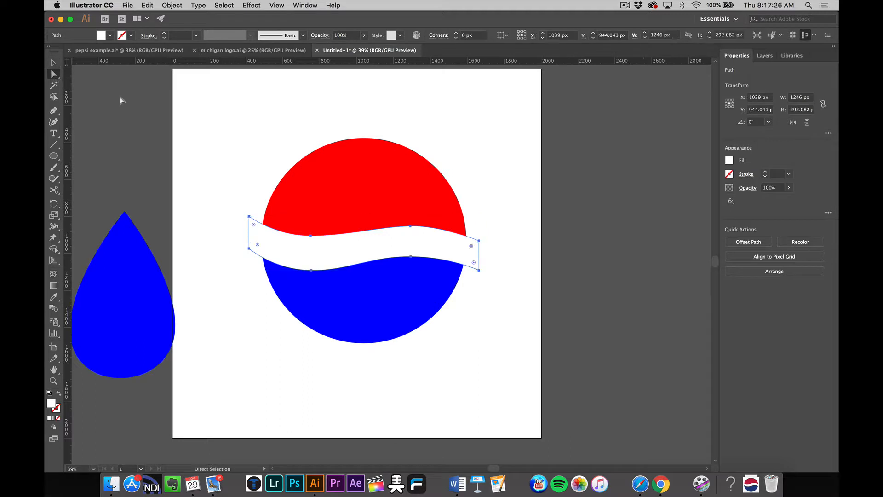
{"action": "left_click_drag", "start_coordinate": [310, 236], "coordinate": [309, 240]}
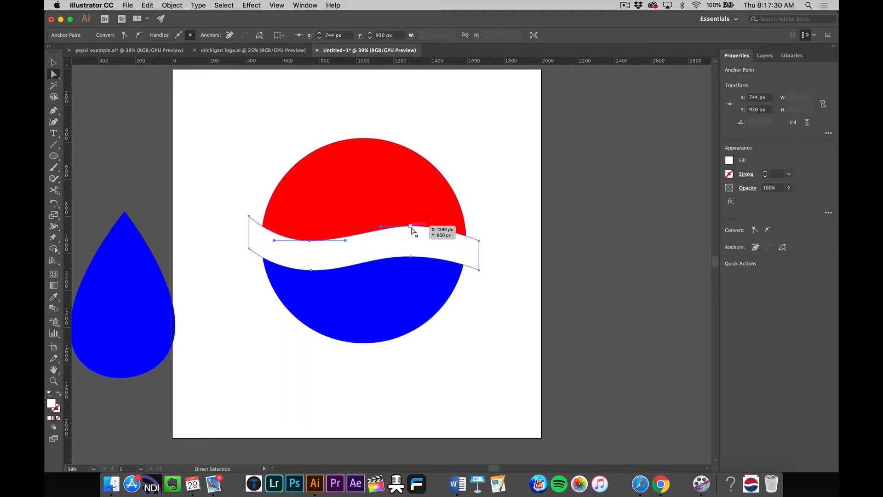
{"action": "left_click_drag", "start_coordinate": [411, 227], "coordinate": [412, 222]}
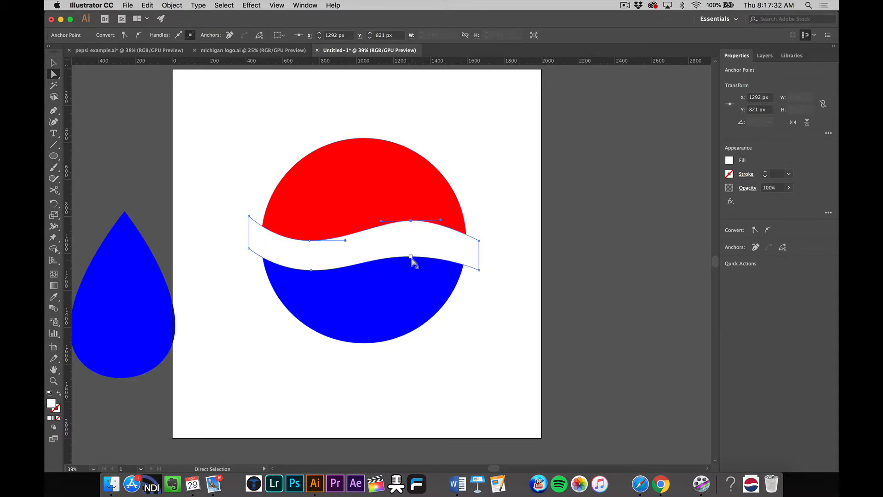
Move the band's bottom-edge curve anchors to about X 751, Y 1113 px and X 1290, Y 1036 px, and lengthen the right anchor's handles.
{"action": "left_click_drag", "start_coordinate": [412, 257], "coordinate": [412, 260]}
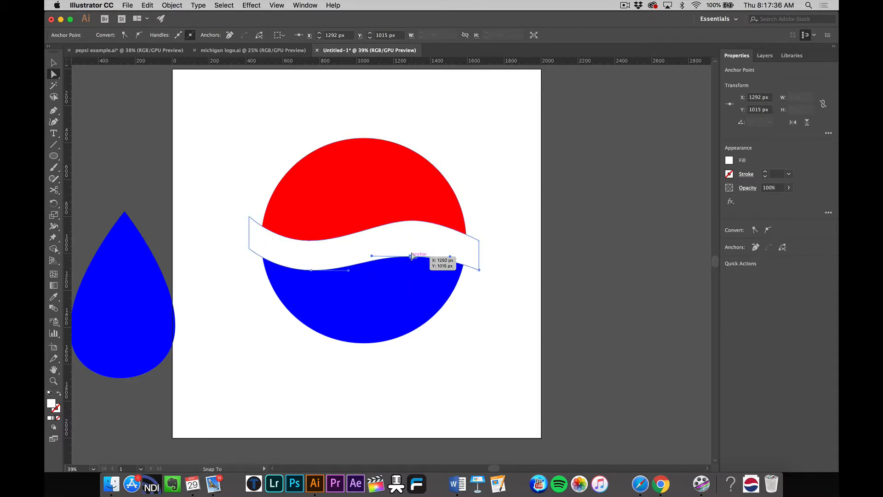
{"action": "left_click_drag", "start_coordinate": [411, 256], "coordinate": [412, 256]}
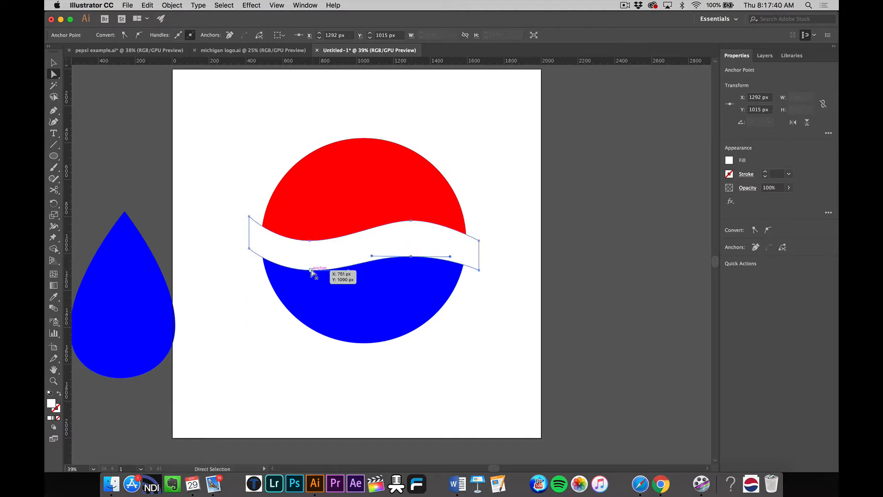
{"action": "left_click_drag", "start_coordinate": [311, 269], "coordinate": [310, 274]}
{"action": "left_click_drag", "start_coordinate": [410, 255], "coordinate": [361, 262]}
{"action": "left_click_drag", "start_coordinate": [449, 260], "coordinate": [456, 260]}
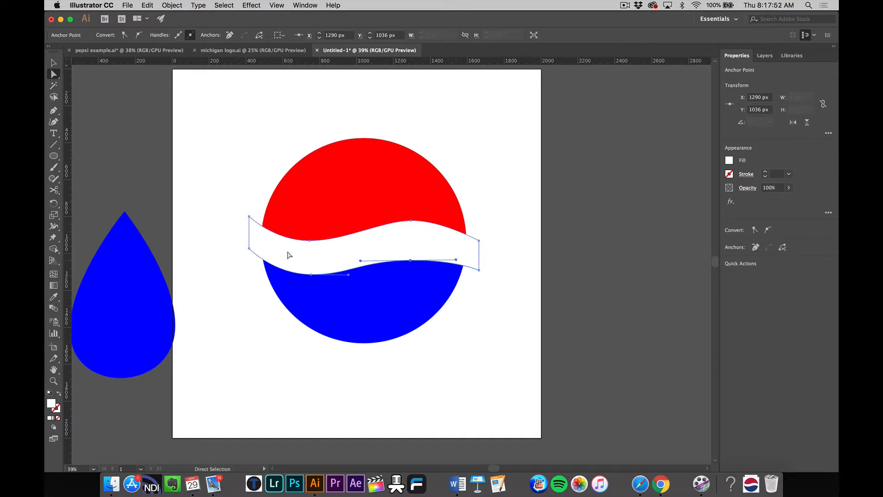
Refine the band's curves by adjusting the top-edge handles, raising the upper right corner slightly and widening the lower left anchor's handles, and deselect.
{"action": "left_click", "coordinate": [309, 240]}
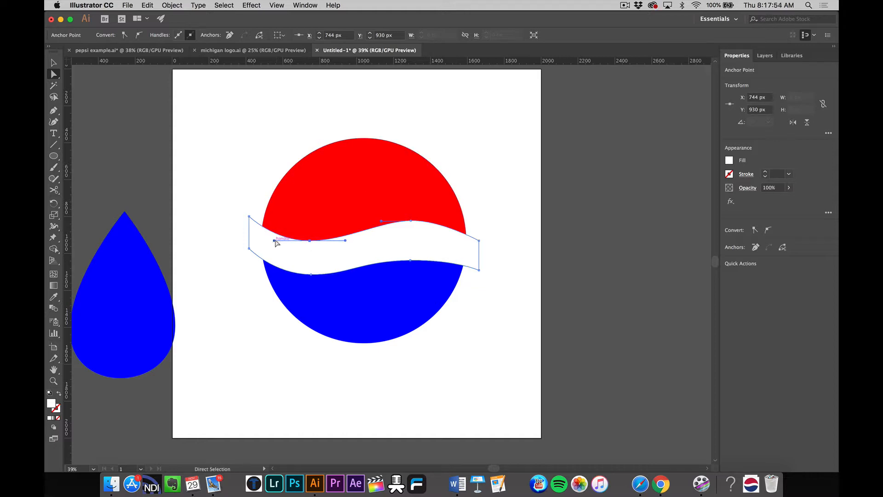
{"action": "left_click_drag", "start_coordinate": [274, 240], "coordinate": [261, 240]}
{"action": "left_click", "coordinate": [410, 220]}
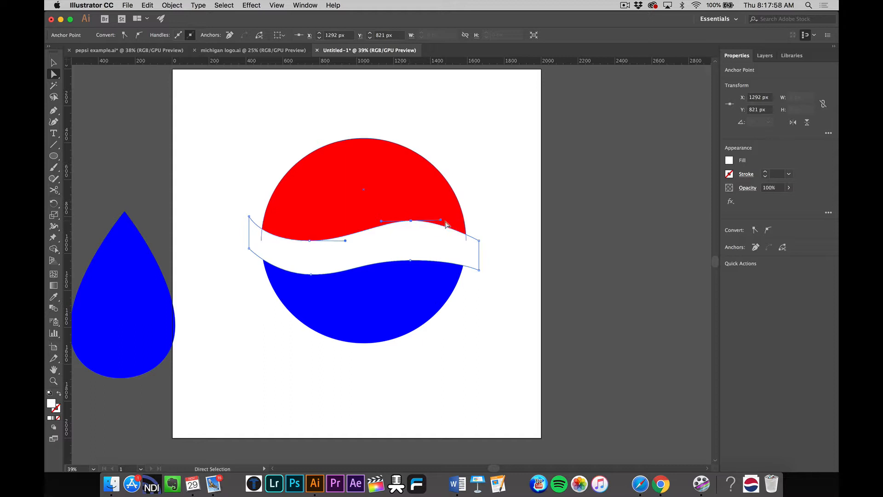
{"action": "left_click_drag", "start_coordinate": [440, 222], "coordinate": [479, 236]}
{"action": "left_click_drag", "start_coordinate": [312, 278], "coordinate": [354, 278]}
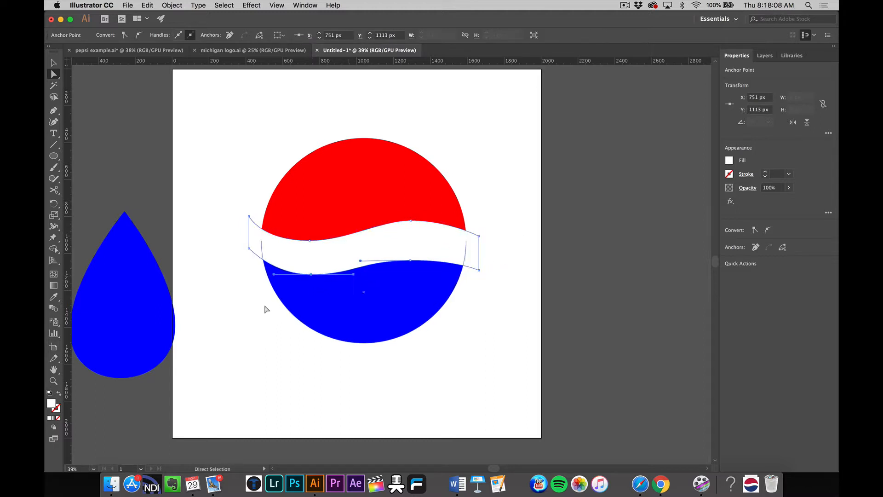
{"action": "left_click", "coordinate": [258, 327]}
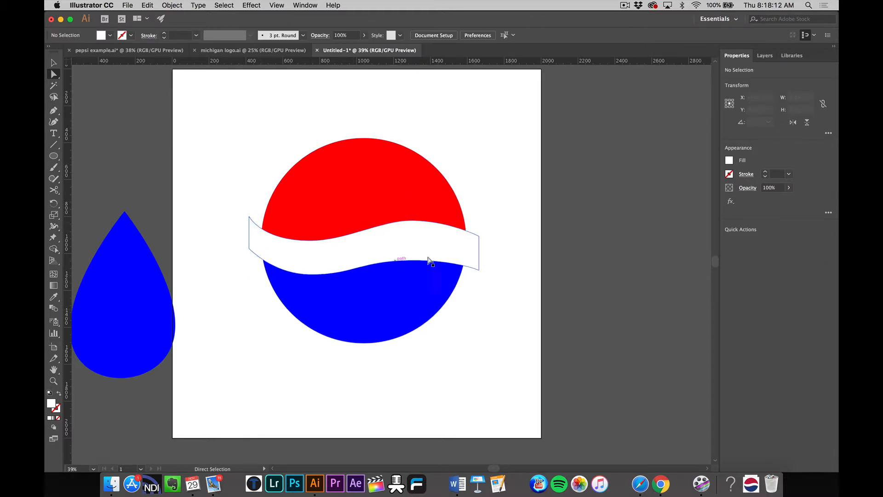
Select the whole Pepsi logo, scale it to about 507 by 452 px and move it off the artboard to about X 2513, Y 1387 px.
{"action": "left_click", "coordinate": [53, 63]}
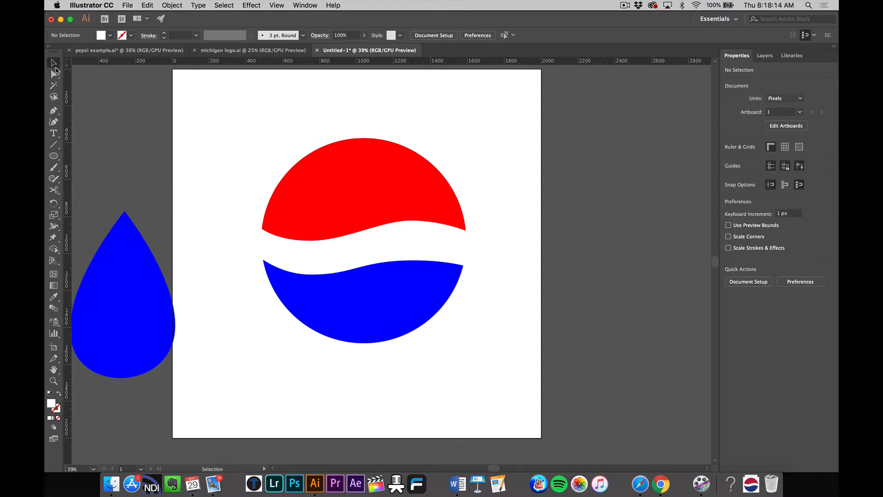
{"action": "left_click_drag", "start_coordinate": [251, 143], "coordinate": [469, 337]}
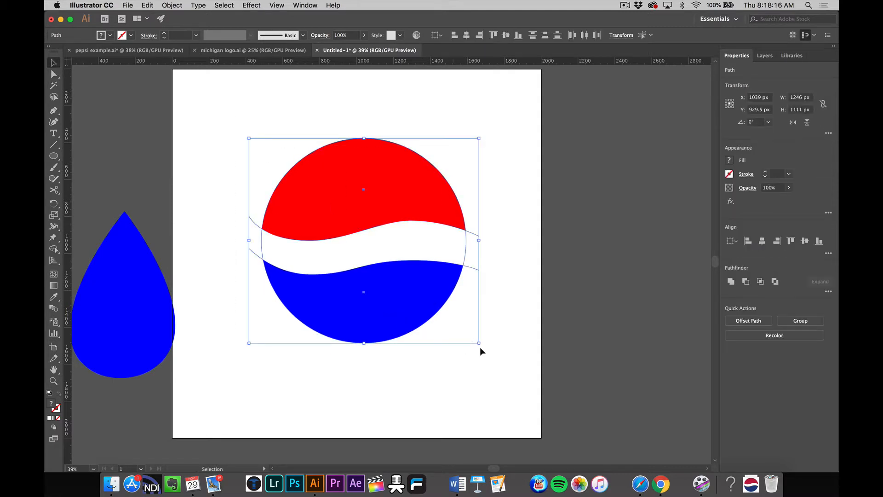
{"action": "left_click", "coordinate": [478, 342]}
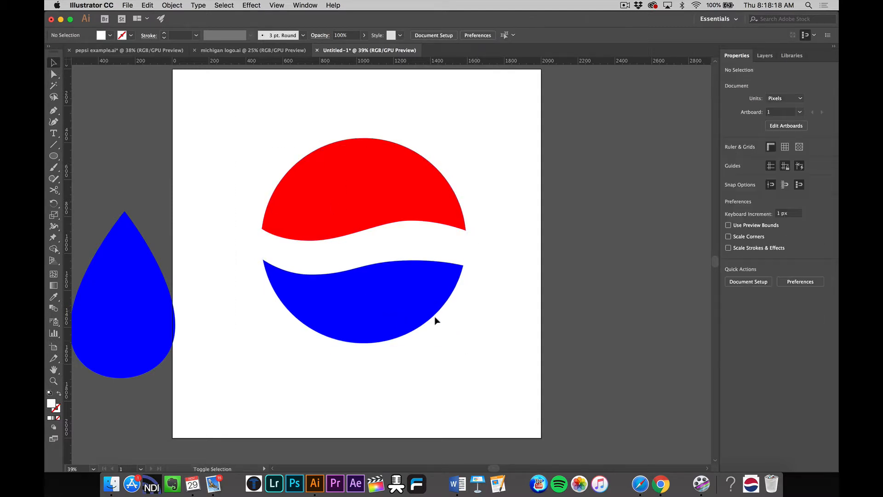
{"action": "left_click_drag", "start_coordinate": [489, 355], "coordinate": [200, 114]}
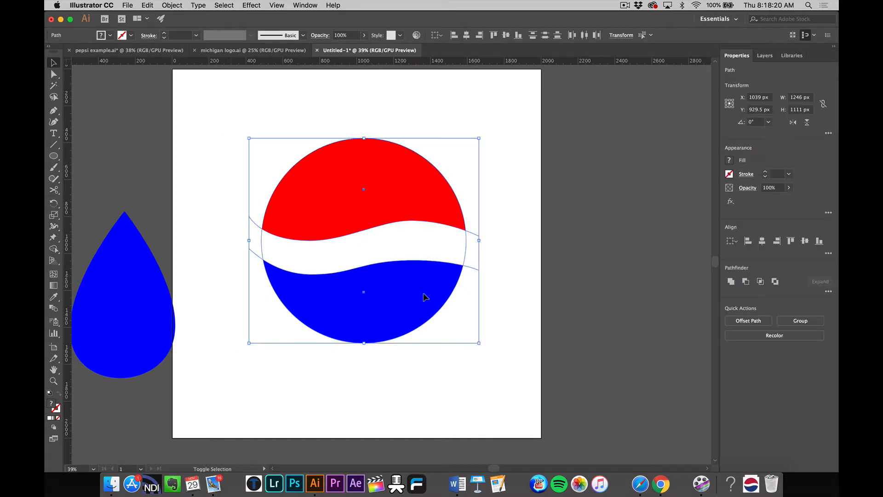
{"action": "left_click_drag", "start_coordinate": [480, 343], "coordinate": [343, 240]}
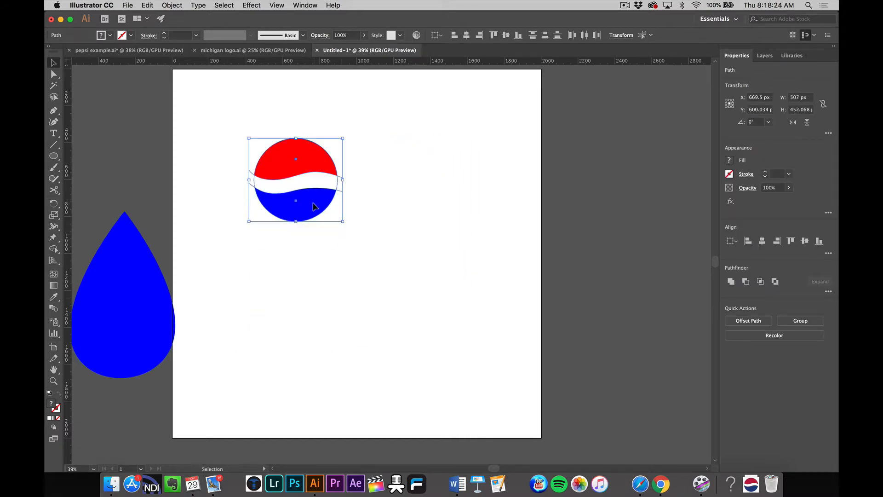
{"action": "left_click_drag", "start_coordinate": [317, 207], "coordinate": [655, 352]}
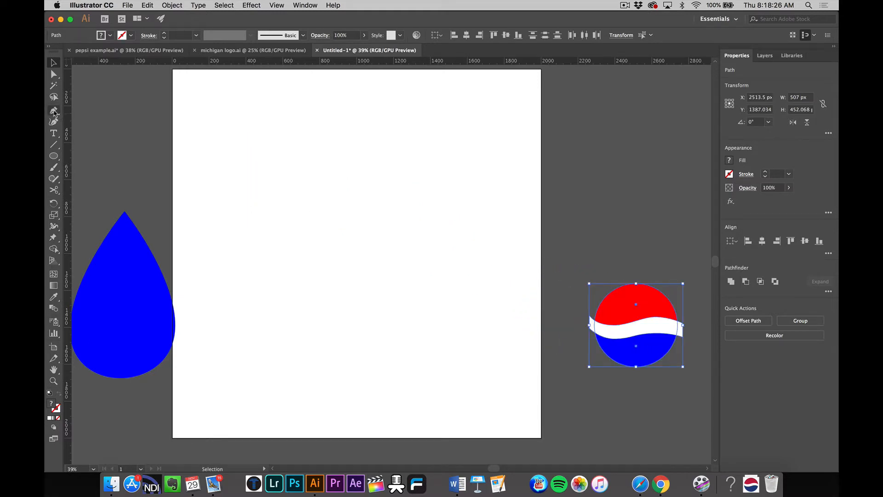
Check michigan logo.ai for reference and draw the M's stepped left side with the Pen tool from X 380, Y 395 to X 380, Y 1439 px.
{"action": "left_click", "coordinate": [54, 110]}
{"action": "left_click", "coordinate": [258, 50]}
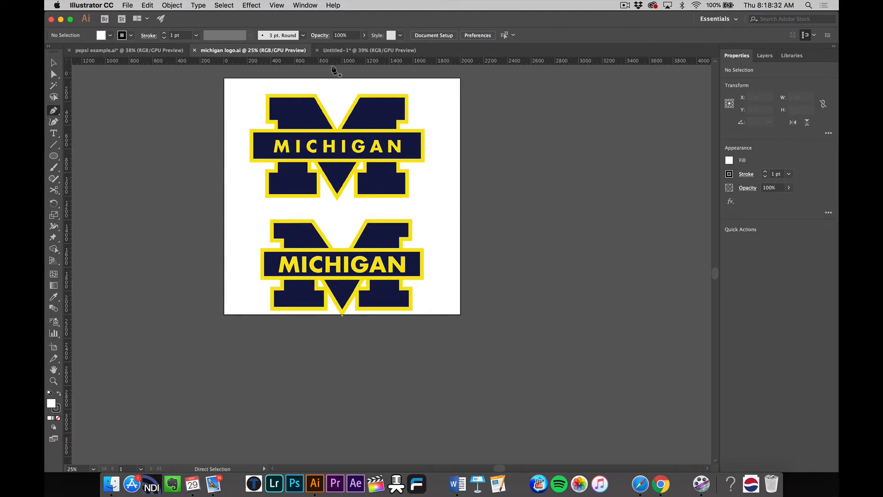
{"action": "left_click", "coordinate": [348, 51]}
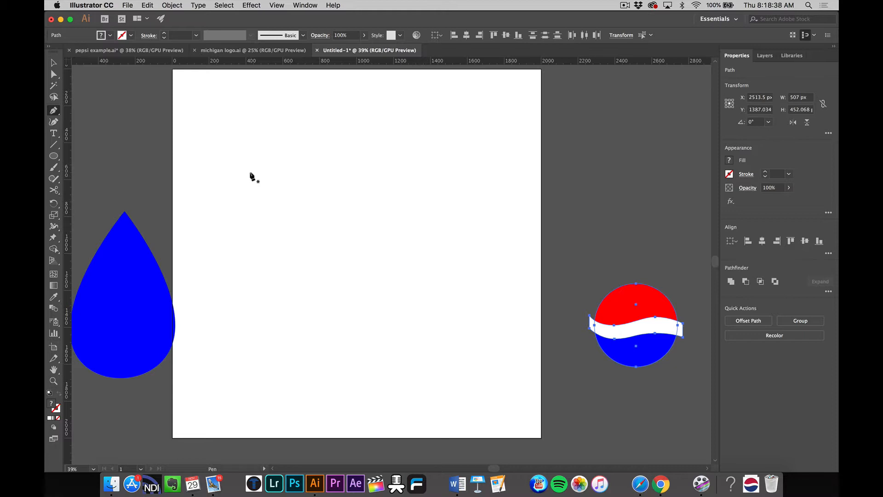
{"action": "left_click", "coordinate": [242, 142]}
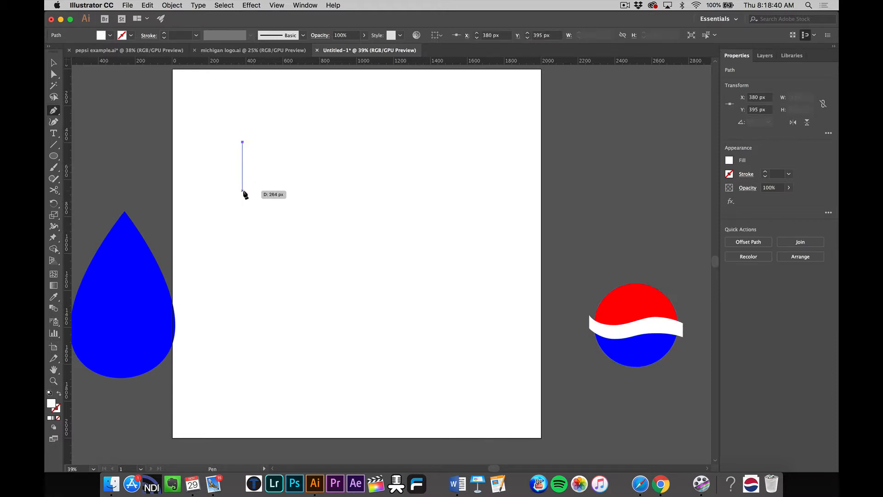
{"action": "left_click", "coordinate": [242, 190]}
{"action": "left_click", "coordinate": [278, 190]}
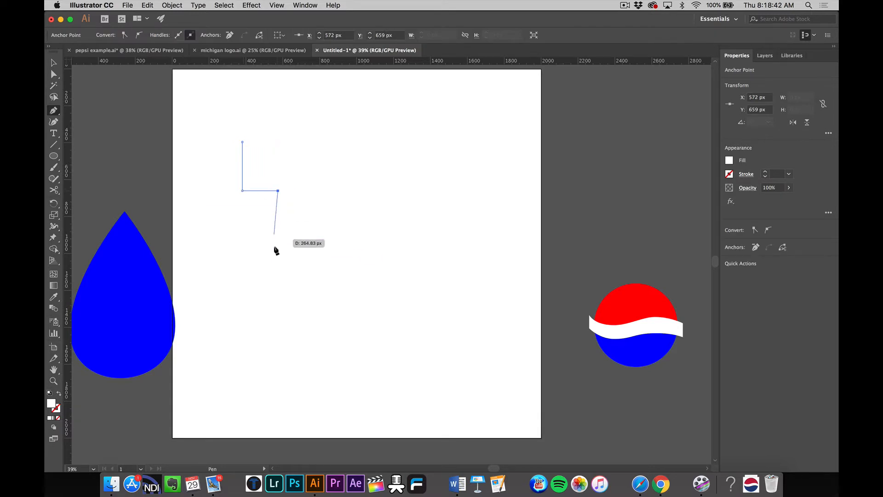
{"action": "left_click", "coordinate": [278, 286]}
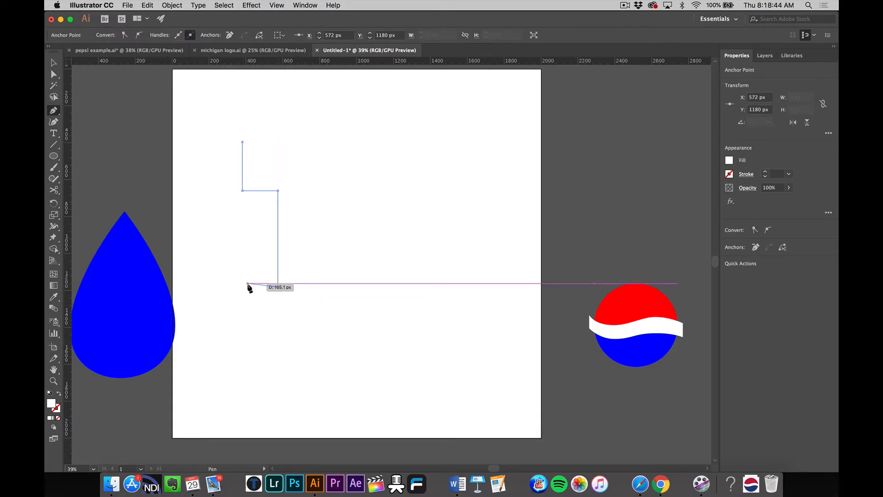
{"action": "left_click", "coordinate": [242, 286]}
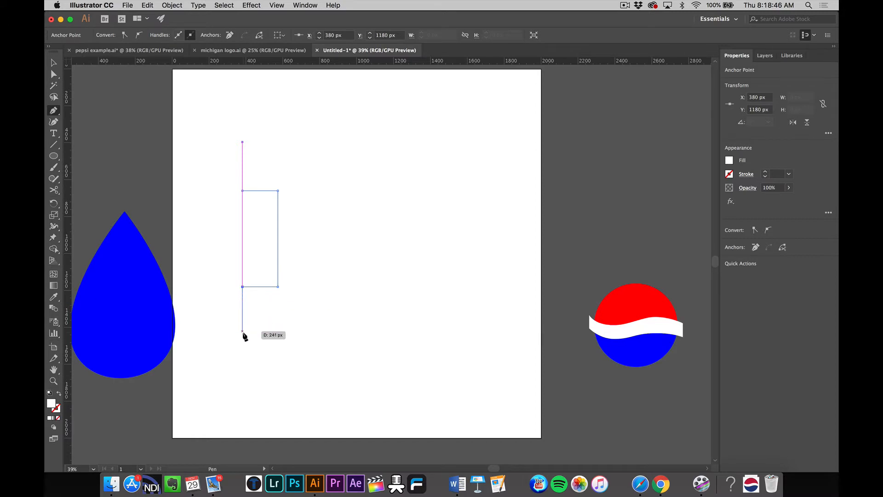
{"action": "left_click", "coordinate": [243, 334]}
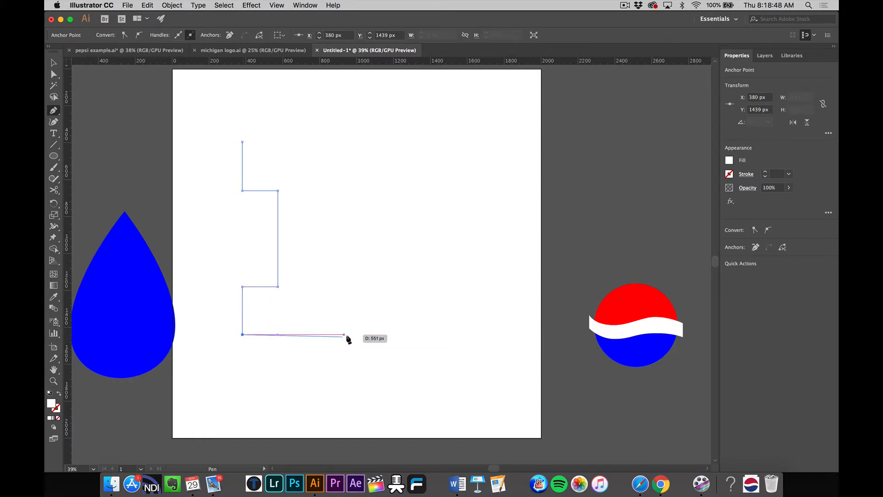
Draw the M's left foot through X 1000, Y 1439 and X 1000, Y 1180 px, and its inner edge up to X 841, Y 823 px.
{"action": "left_click", "coordinate": [357, 334]}
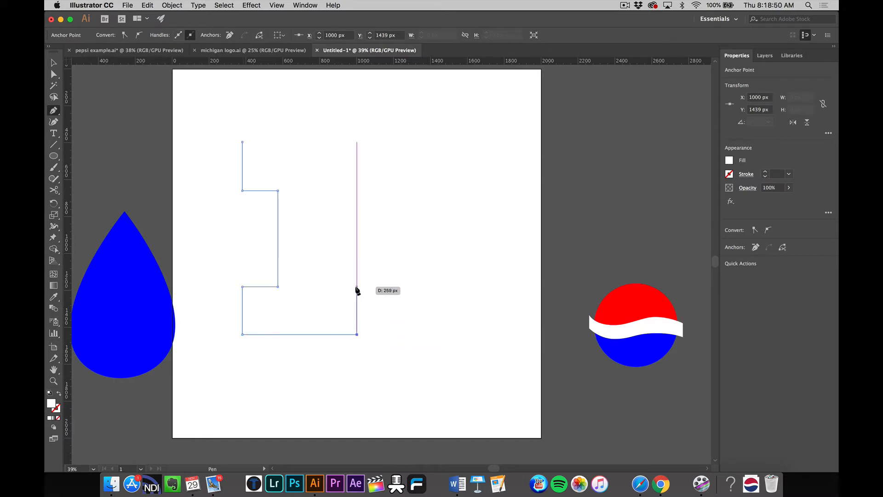
{"action": "left_click", "coordinate": [357, 286]}
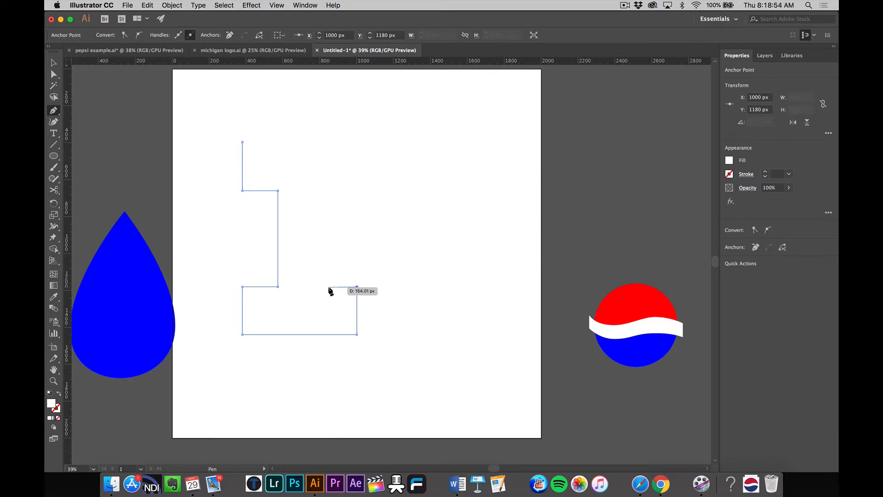
{"action": "left_click", "coordinate": [329, 288]}
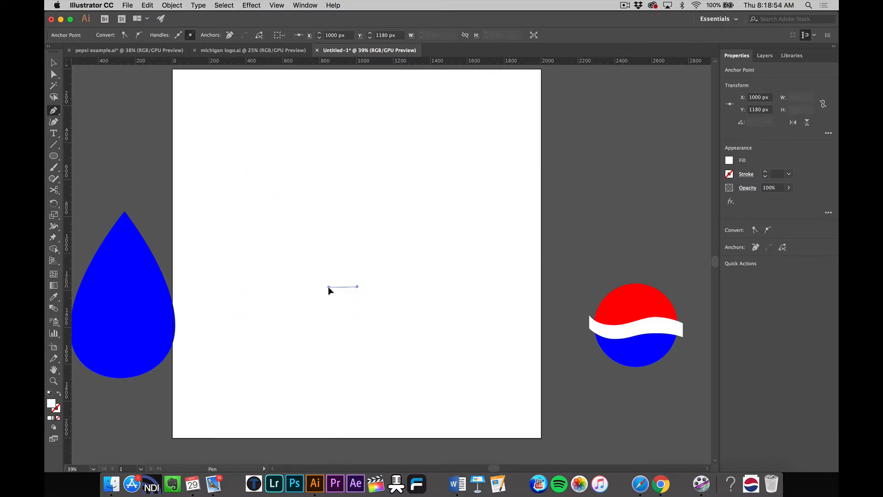
{"action": "left_click", "coordinate": [328, 222]}
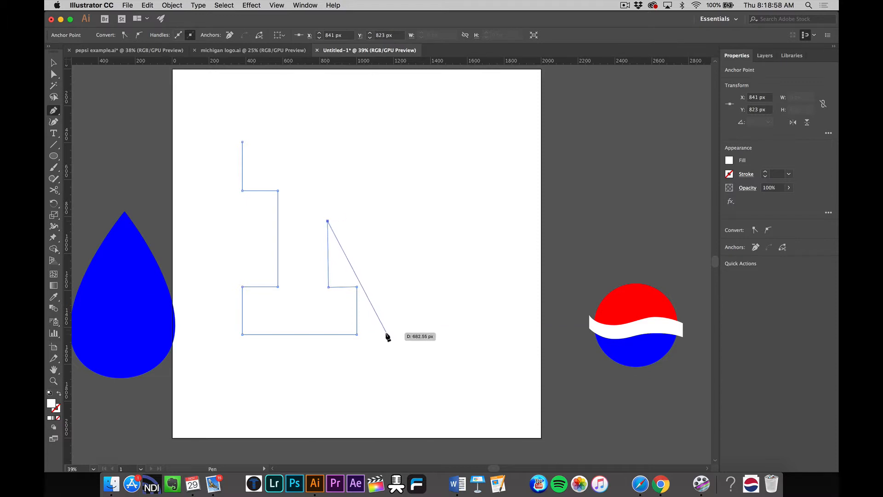
Draw the M's central V through X 1144, Y 1451 and X 1362, Y 823, and its right inner edge down to X 1362, Y 1208 px.
{"action": "left_click", "coordinate": [384, 337]}
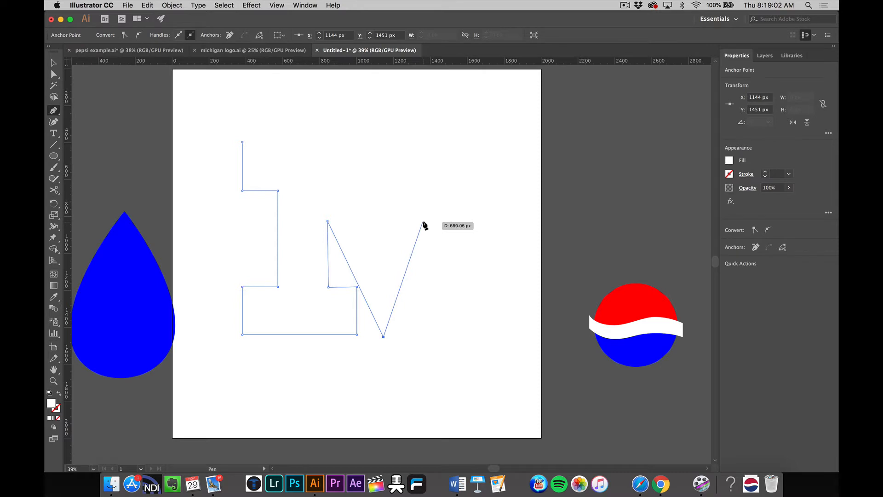
{"action": "left_click", "coordinate": [423, 222]}
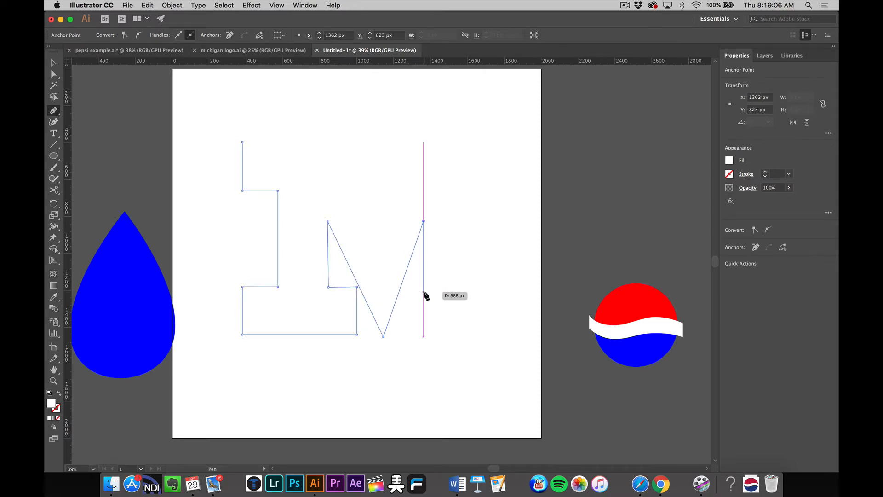
{"action": "left_click", "coordinate": [424, 292]}
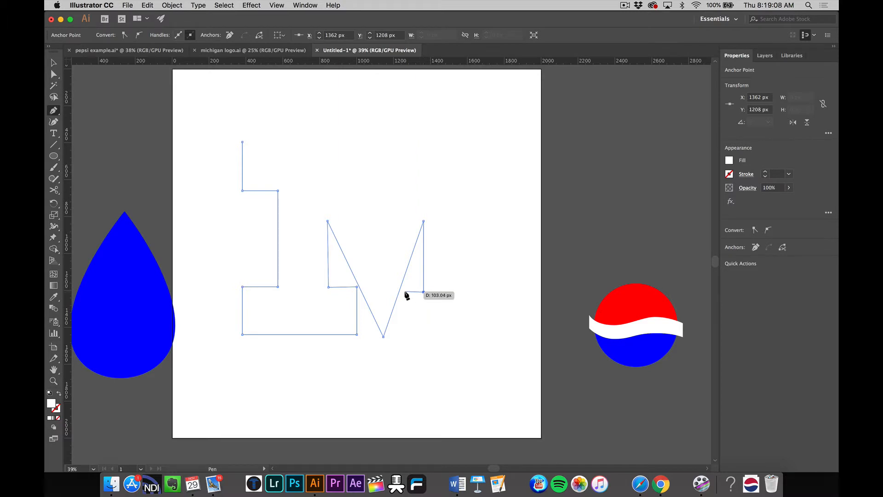
Draw the M's right foot through X 1246, Y 1208, X 1241, Y 1428 and X 1734, Y 1222 px, ending at the base of the right stem.
{"action": "left_click", "coordinate": [402, 292]}
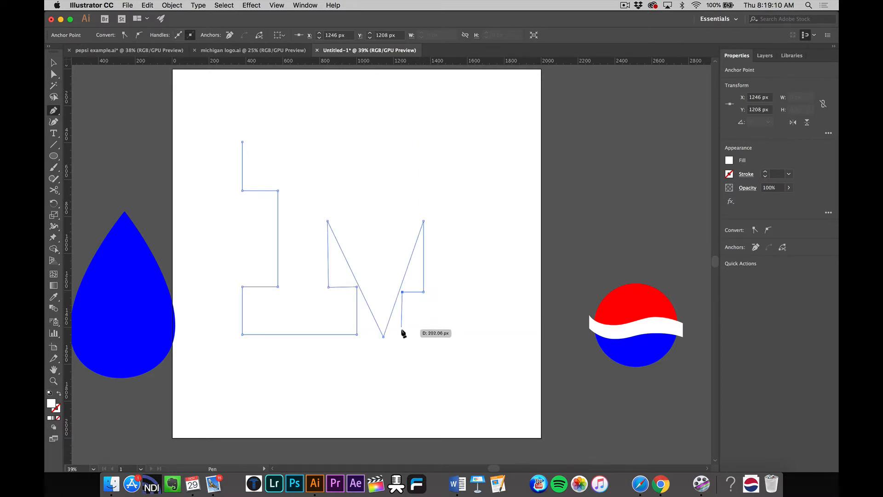
{"action": "left_click", "coordinate": [401, 332]}
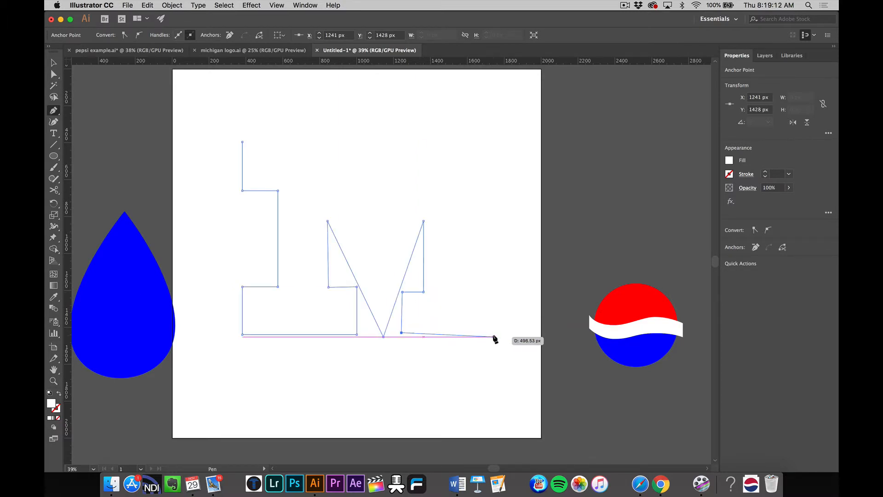
{"action": "left_click", "coordinate": [494, 334]}
{"action": "left_click", "coordinate": [492, 294]}
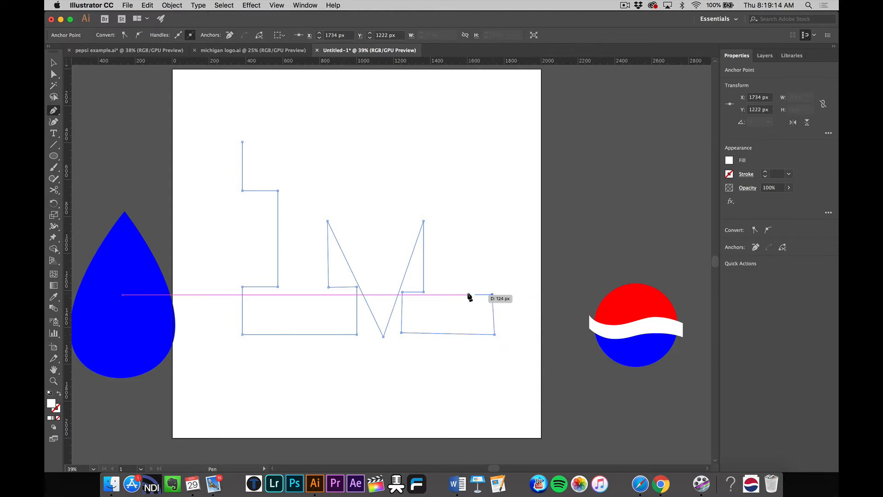
{"action": "left_click", "coordinate": [467, 294]}
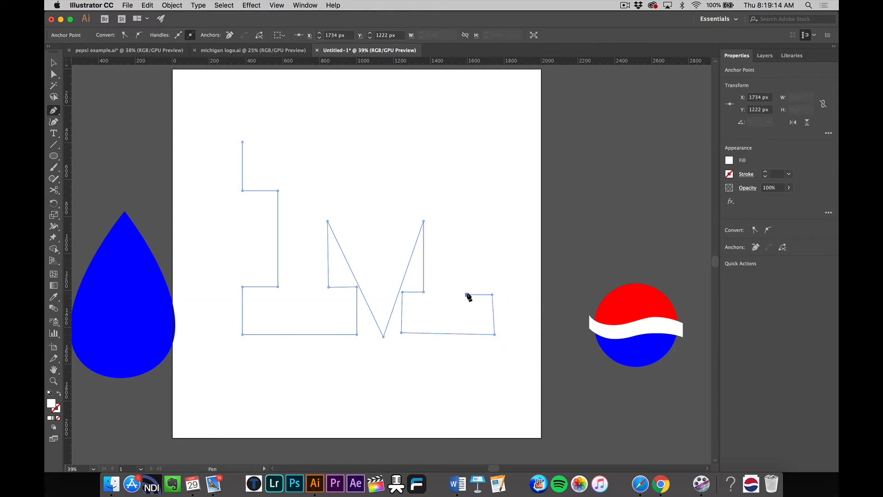
Draw the M's stepped right side up to X 1728, Y 395 and its top notch through X 1095, Y 744 to X 800, Y 395 px.
{"action": "left_click", "coordinate": [464, 192]}
{"action": "left_click", "coordinate": [490, 191]}
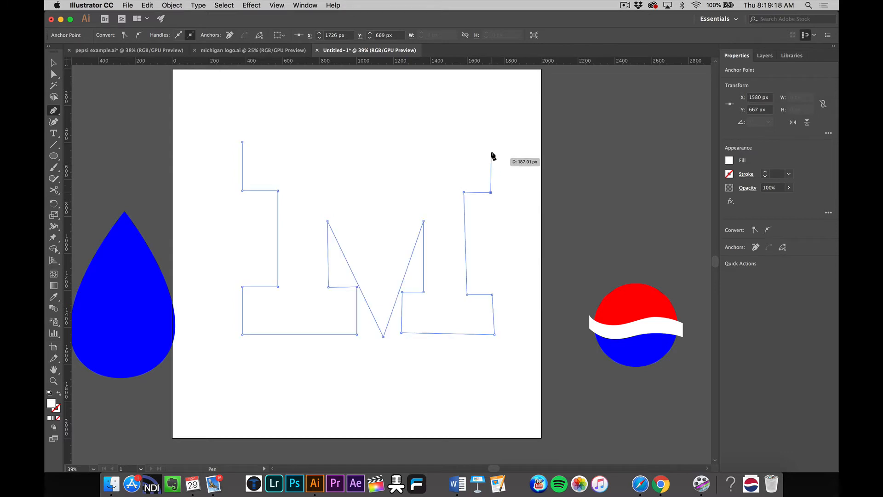
{"action": "left_click", "coordinate": [491, 142]}
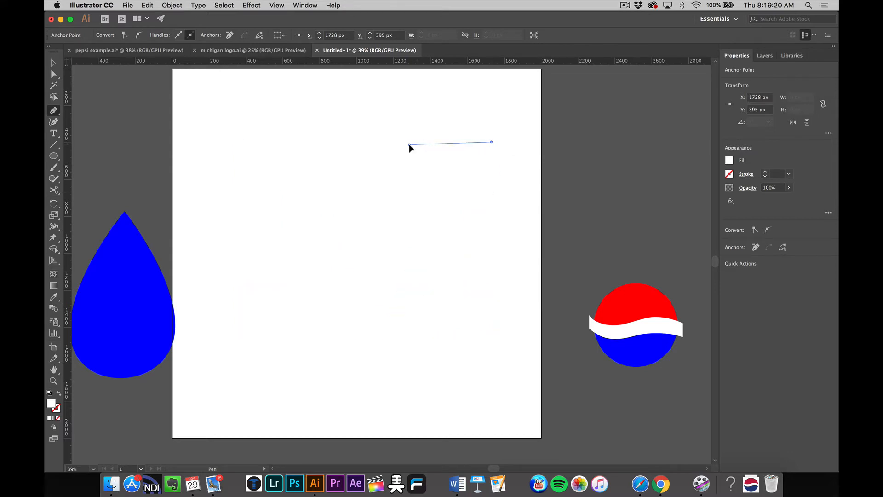
{"action": "left_click", "coordinate": [409, 144]}
{"action": "left_click", "coordinate": [374, 206]}
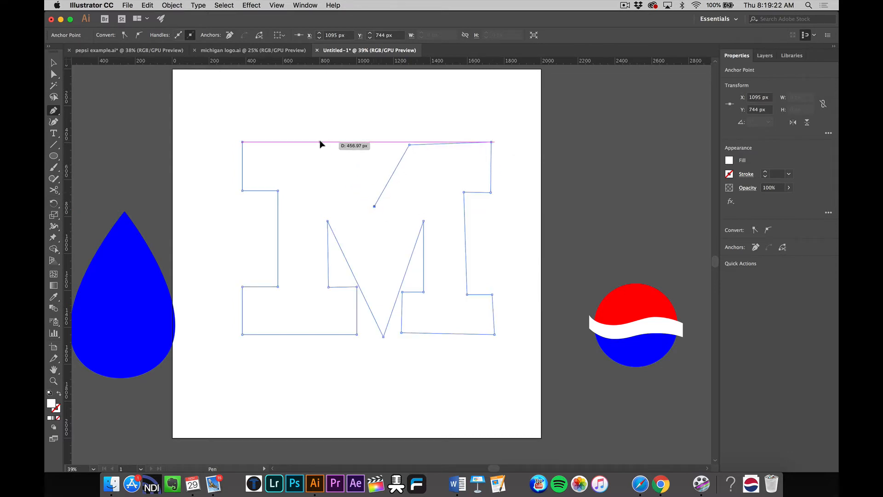
{"action": "left_click", "coordinate": [320, 142]}
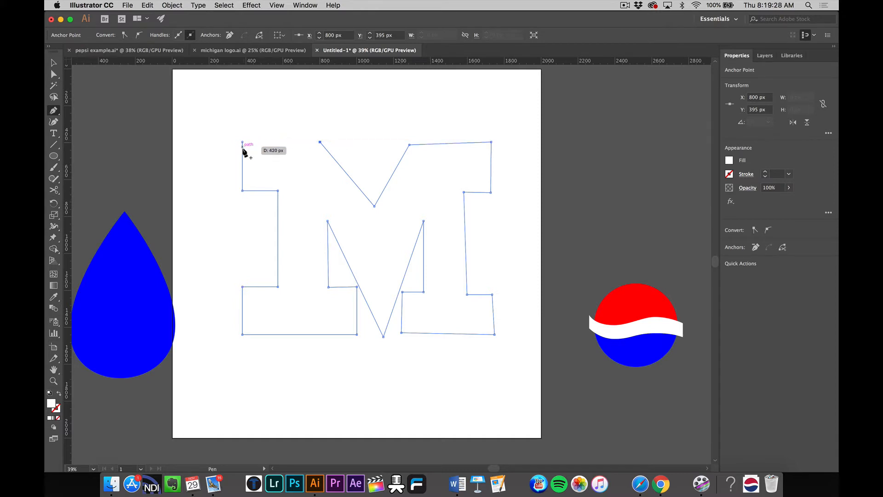
Select the M path and fill it with blue.
{"action": "left_click", "coordinate": [55, 66]}
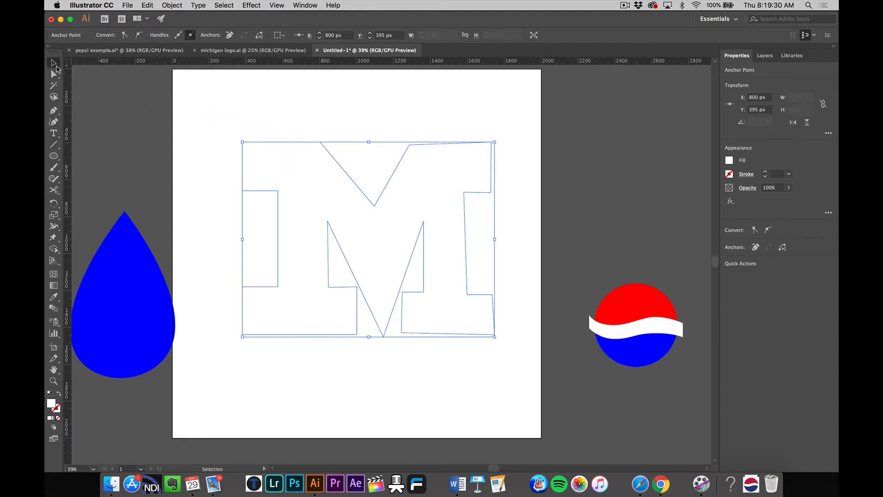
{"action": "left_click", "coordinate": [278, 205]}
{"action": "left_click", "coordinate": [110, 35]}
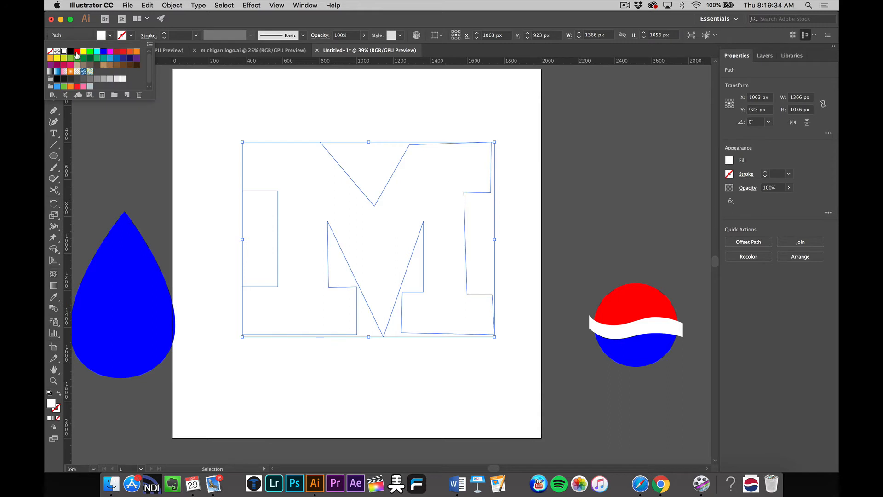
{"action": "left_click", "coordinate": [103, 54]}
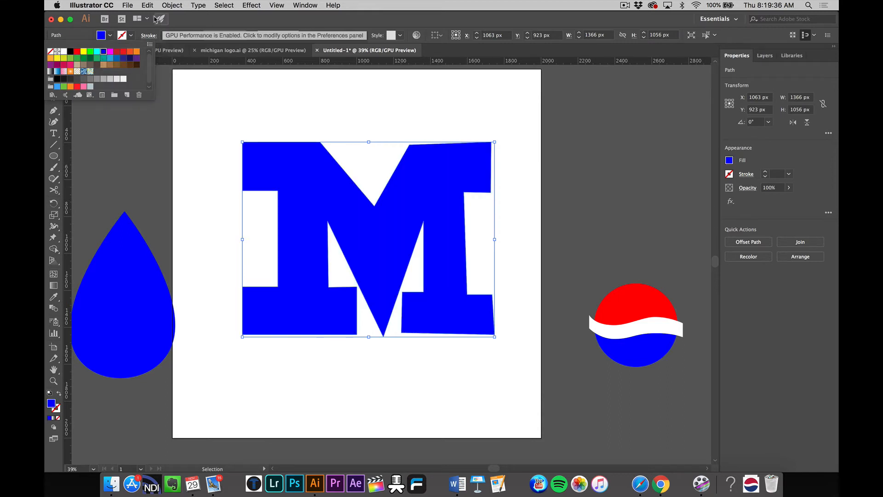
Give the M a yellow stroke 35 pt thick and deselect it.
{"action": "left_click", "coordinate": [132, 36]}
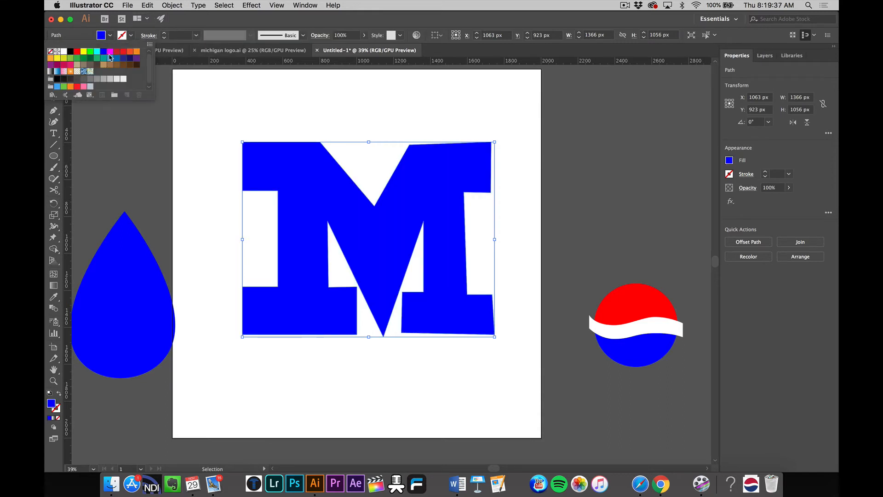
{"action": "left_click", "coordinate": [84, 51]}
{"action": "left_click", "coordinate": [163, 33]}
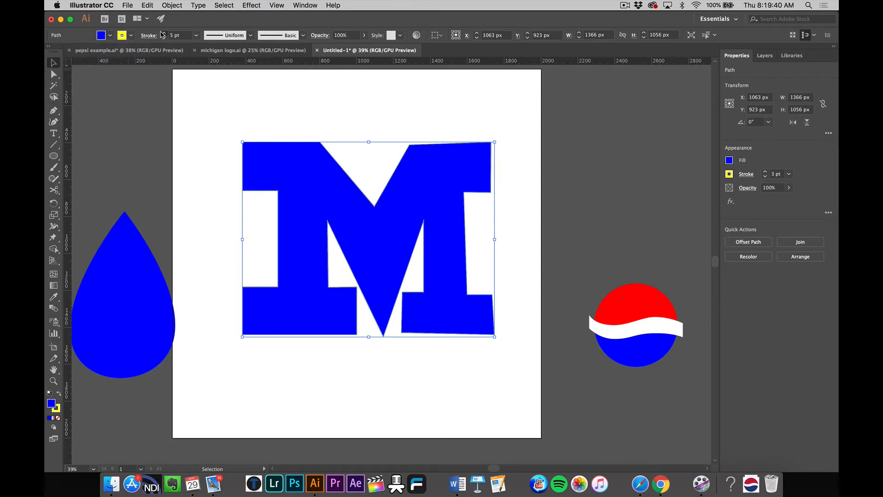
{"action": "left_click", "coordinate": [163, 33]}
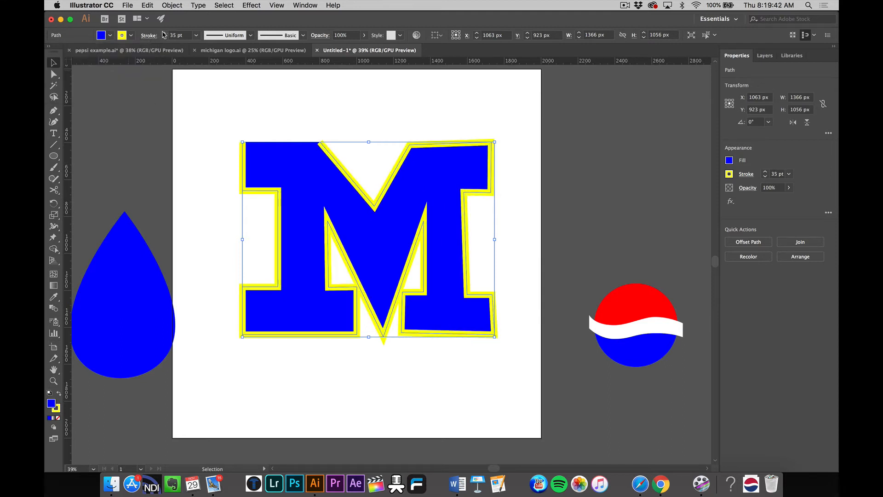
{"action": "left_click", "coordinate": [303, 123]}
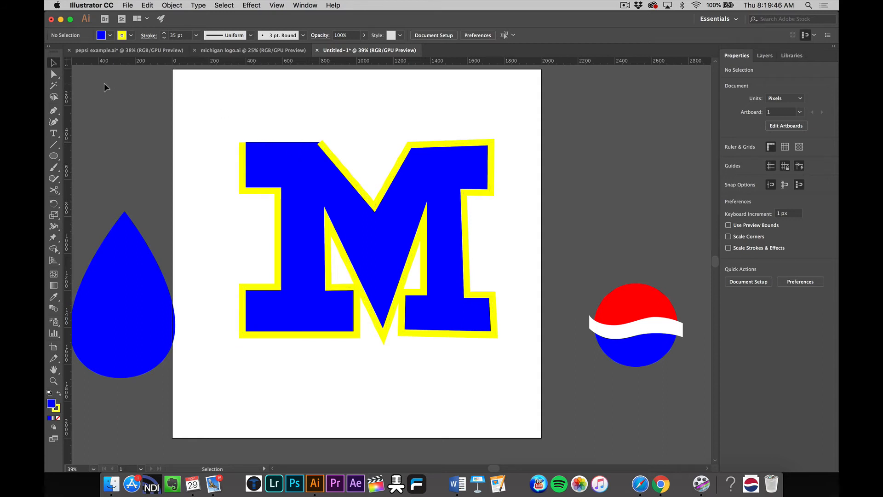
Close the M's open upper left edge with the Pen tool, joining the anchor at X 800, Y 395 to the one at X 380, Y 395 px.
{"action": "left_click", "coordinate": [54, 109]}
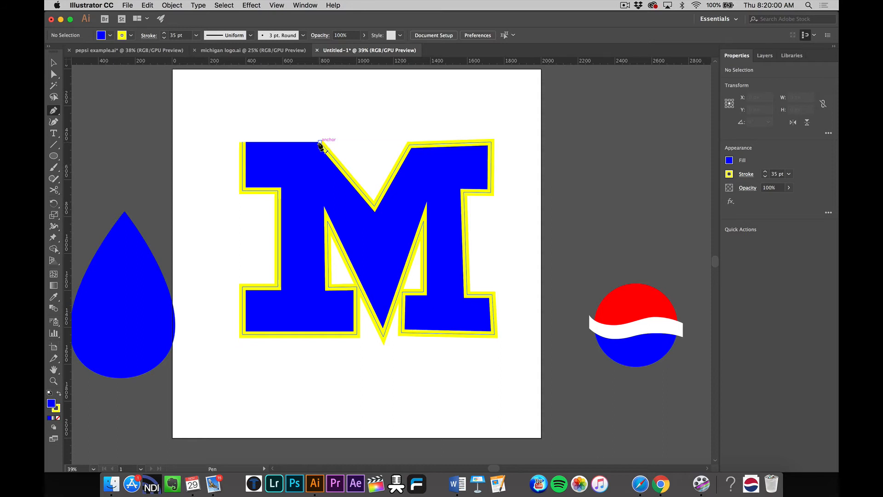
{"action": "left_click", "coordinate": [320, 143]}
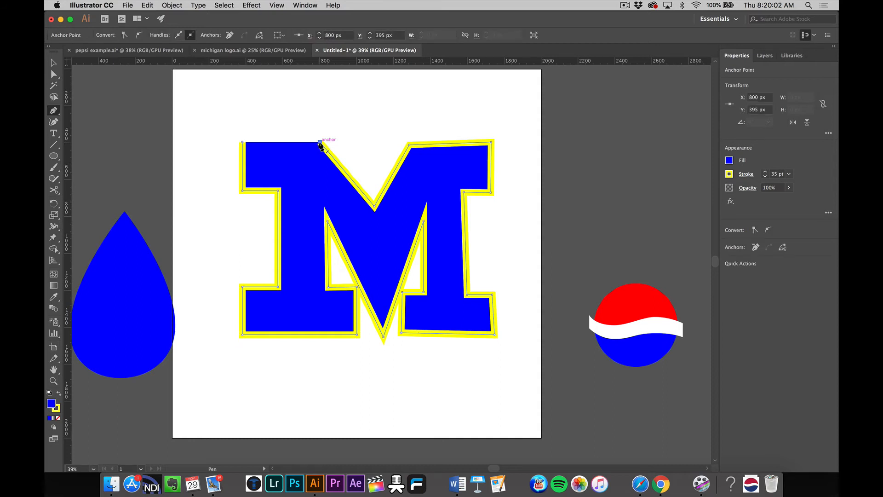
{"action": "left_click_drag", "start_coordinate": [320, 144], "coordinate": [244, 145]}
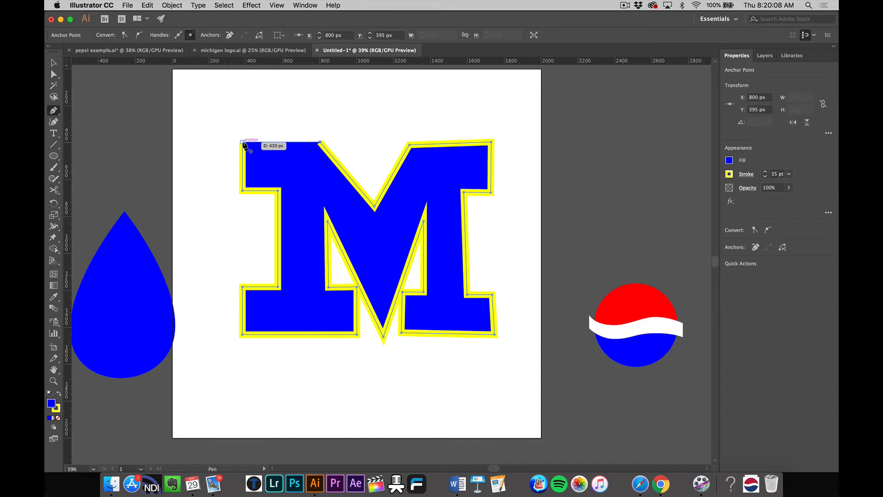
{"action": "left_click_drag", "start_coordinate": [244, 145], "coordinate": [242, 143]}
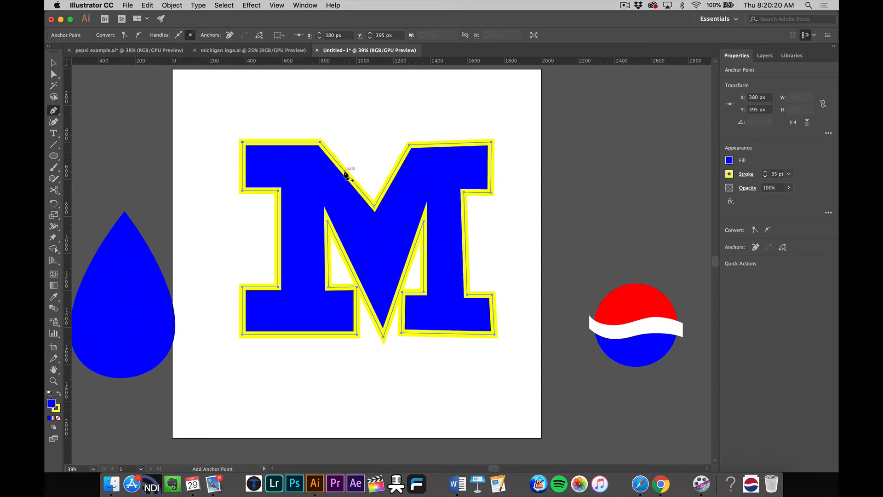
Add an anchor point on each slope of the M's top notch, undoing the stray point placed off the path.
{"action": "left_click", "coordinate": [345, 171]}
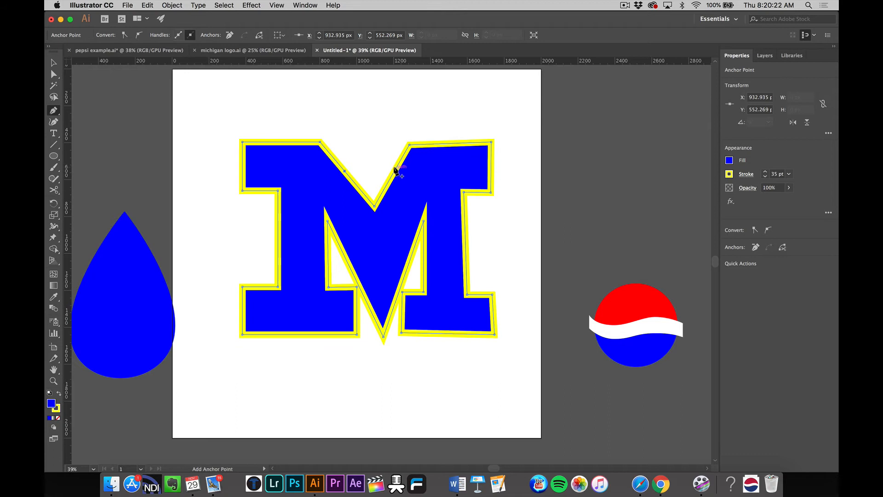
{"action": "left_click", "coordinate": [388, 166]}
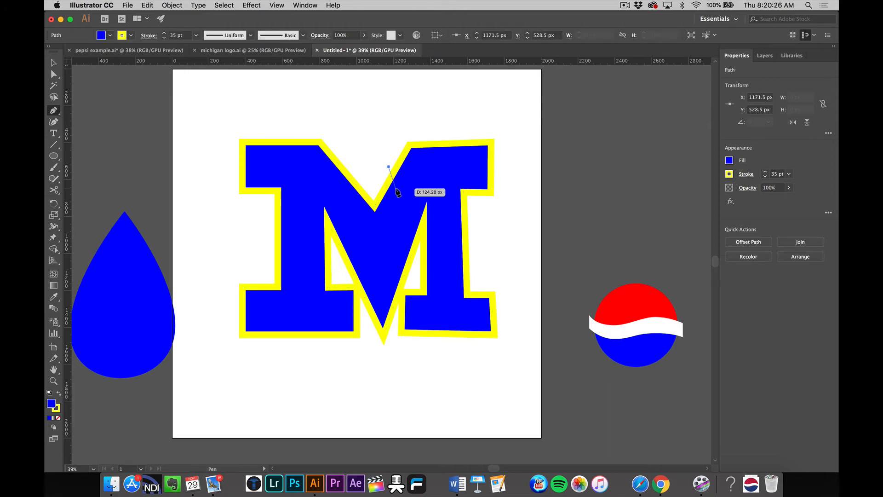
{"action": "key", "text": "super+z"}
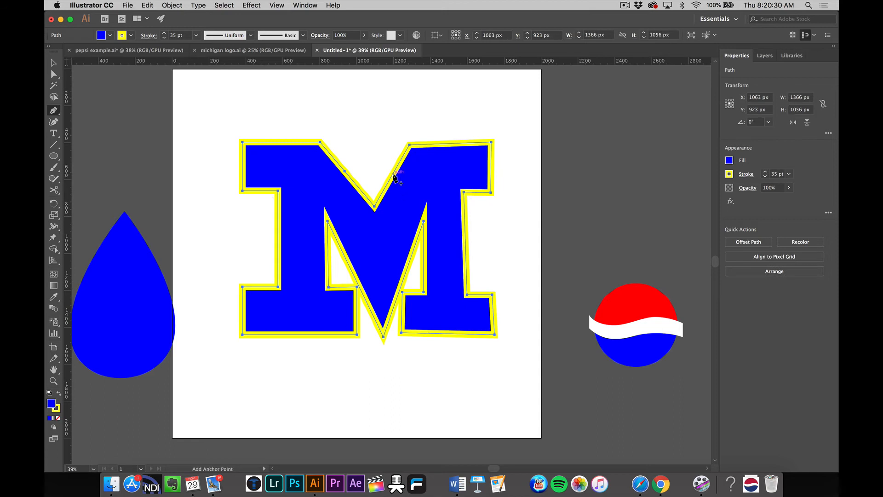
Reshape the notch by moving its two added anchors with Direct Selection, placing the right one at X 1200.5, Y 492.5 px.
{"action": "left_click", "coordinate": [53, 63]}
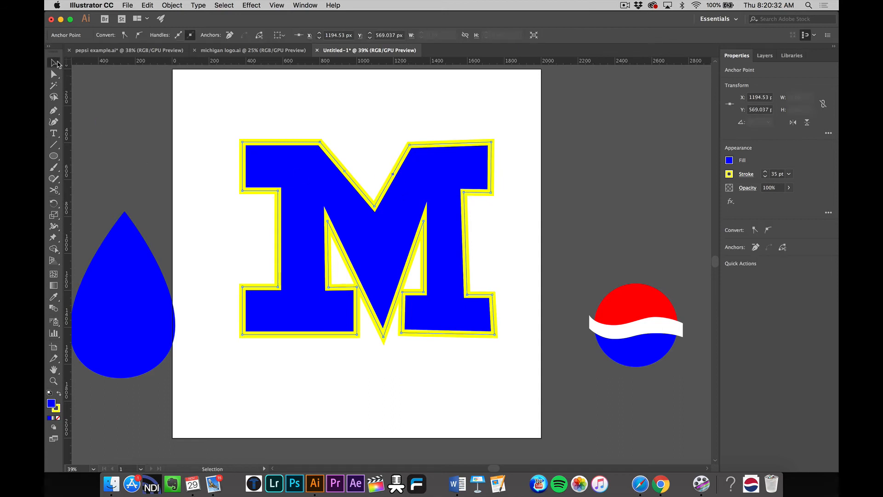
{"action": "left_click", "coordinate": [53, 74]}
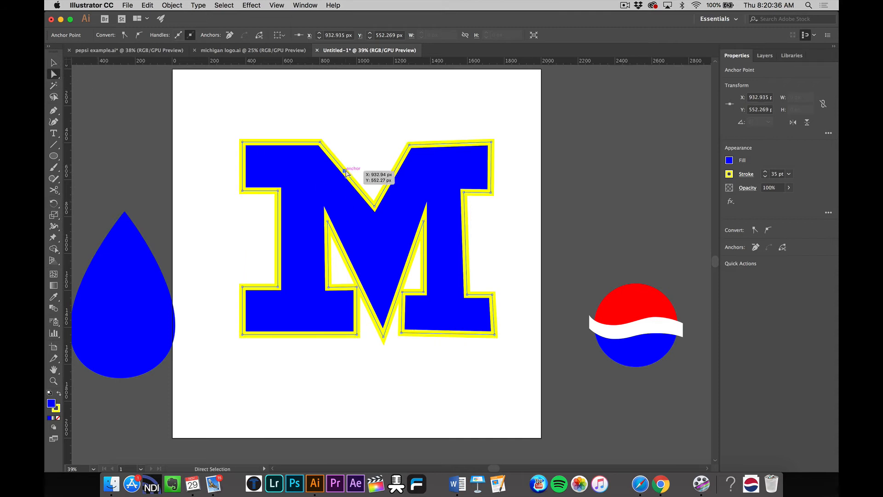
{"action": "left_click_drag", "start_coordinate": [345, 171], "coordinate": [332, 178]}
{"action": "left_click_drag", "start_coordinate": [392, 178], "coordinate": [390, 157]}
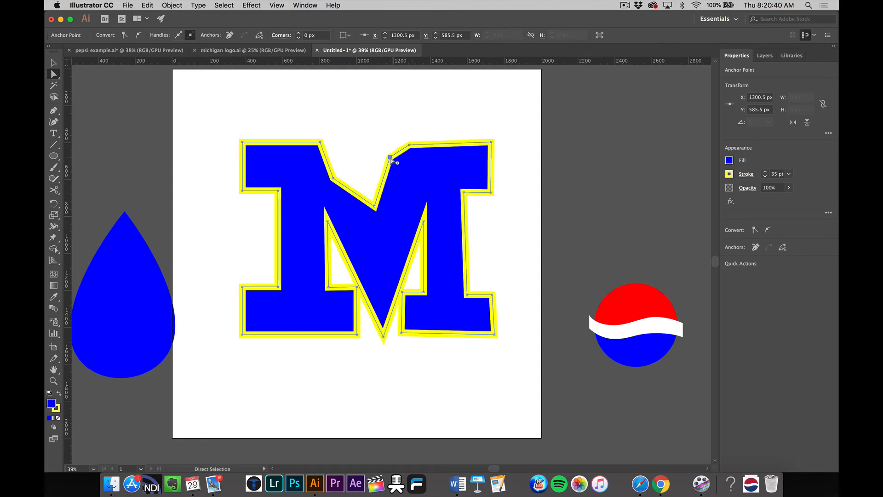
{"action": "left_click_drag", "start_coordinate": [332, 177], "coordinate": [392, 160]}
{"action": "left_click_drag", "start_coordinate": [394, 162], "coordinate": [394, 162]}
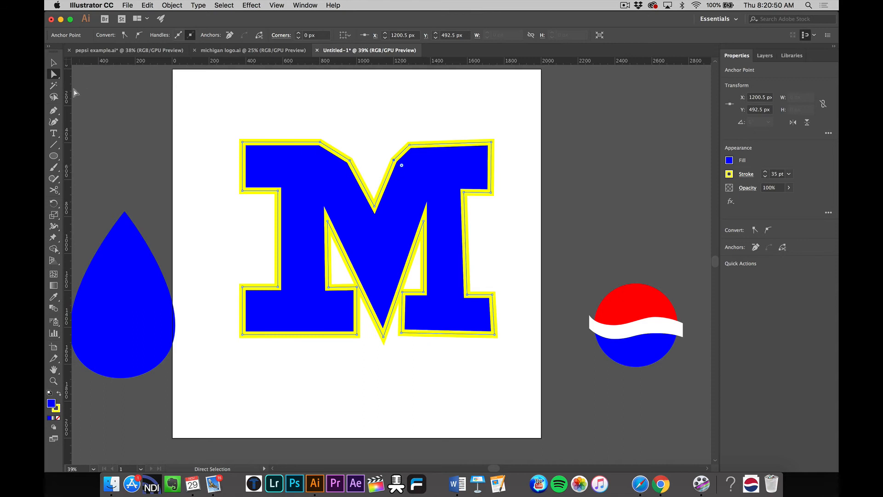
Delete the two added anchor points from the notch's slopes with the Pen tool.
{"action": "left_click", "coordinate": [54, 111]}
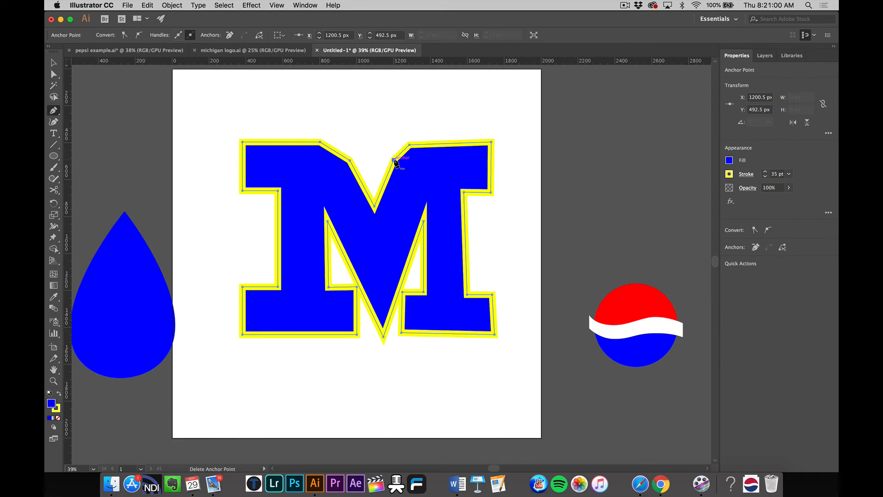
{"action": "left_click", "coordinate": [394, 160]}
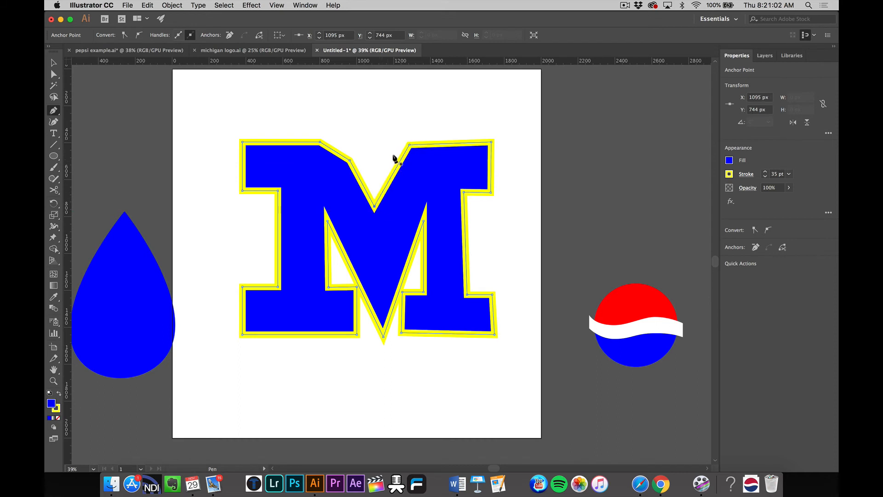
{"action": "left_click", "coordinate": [350, 161]}
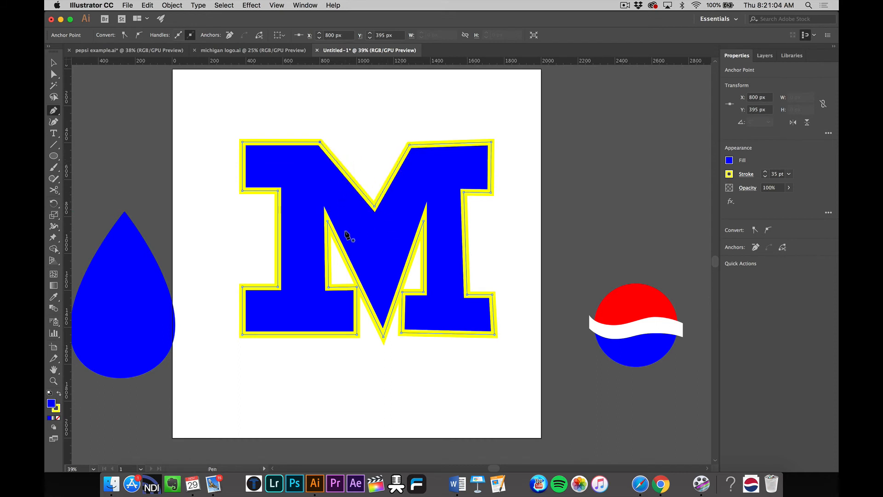
Adjust the M's upper anchors with Direct Selection, placing the inner corner of the right arm at X 1261.5, Y 411.5 px.
{"action": "key", "text": "a"}
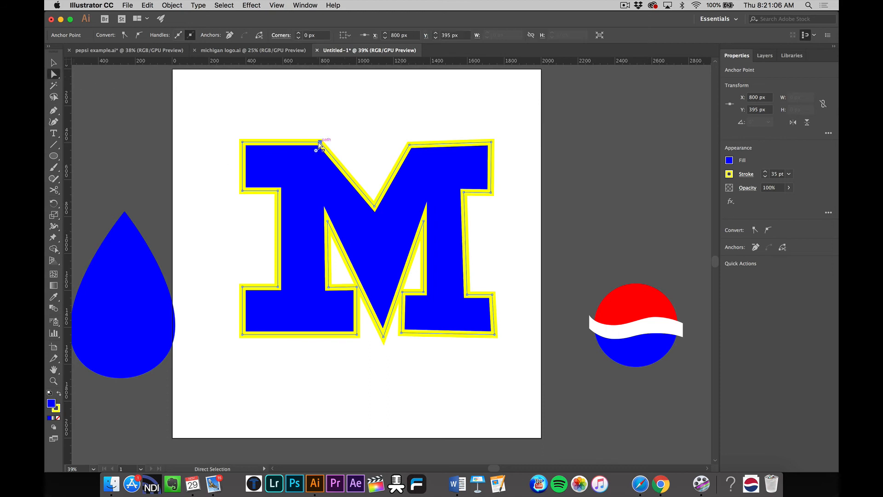
{"action": "mouse_move", "coordinate": [321, 143]}
{"action": "left_mouse_down"}
{"action": "mouse_move", "coordinate": [325, 132]}
{"action": "mouse_move", "coordinate": [320, 147]}
{"action": "left_mouse_up"}
{"action": "mouse_move", "coordinate": [409, 145]}
{"action": "left_mouse_down"}
{"action": "mouse_move", "coordinate": [405, 133]}
{"action": "mouse_move", "coordinate": [405, 145]}
{"action": "left_mouse_up"}
{"action": "left_click_drag", "start_coordinate": [491, 141], "coordinate": [487, 145]}
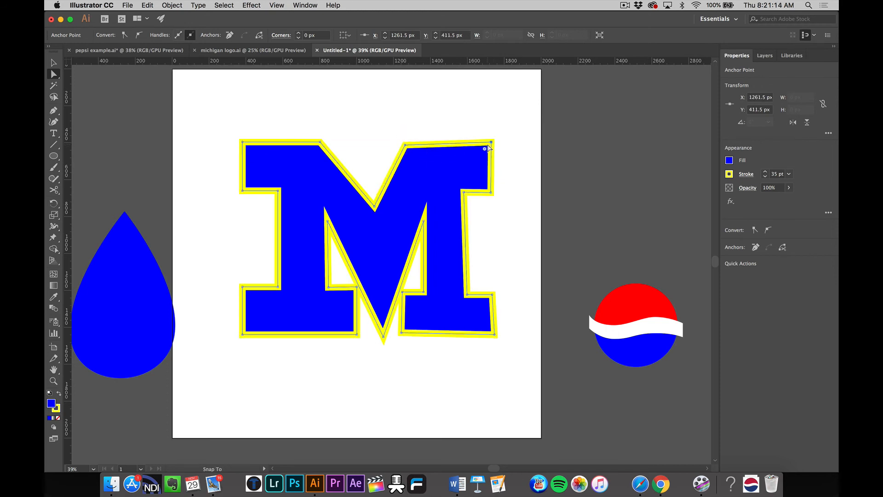
Select both anchors of the M's upper left edge and raise the edge, bringing the letter's overall height to 1113 px.
{"action": "left_click_drag", "start_coordinate": [242, 143], "coordinate": [243, 142]}
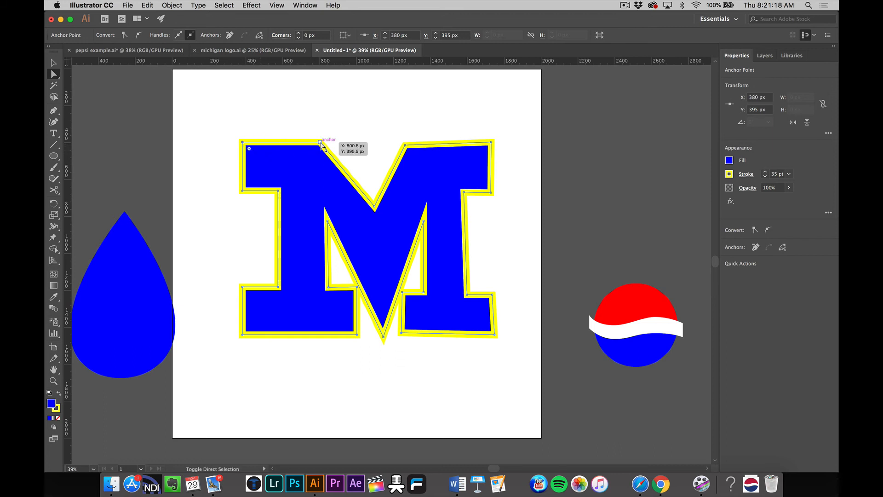
{"action": "left_click", "coordinate": [322, 145]}
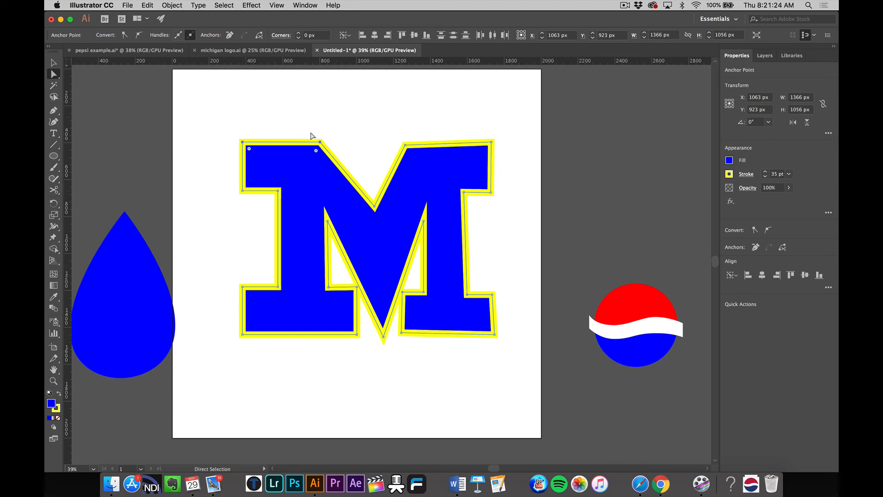
{"action": "left_click_drag", "start_coordinate": [286, 144], "coordinate": [287, 133]}
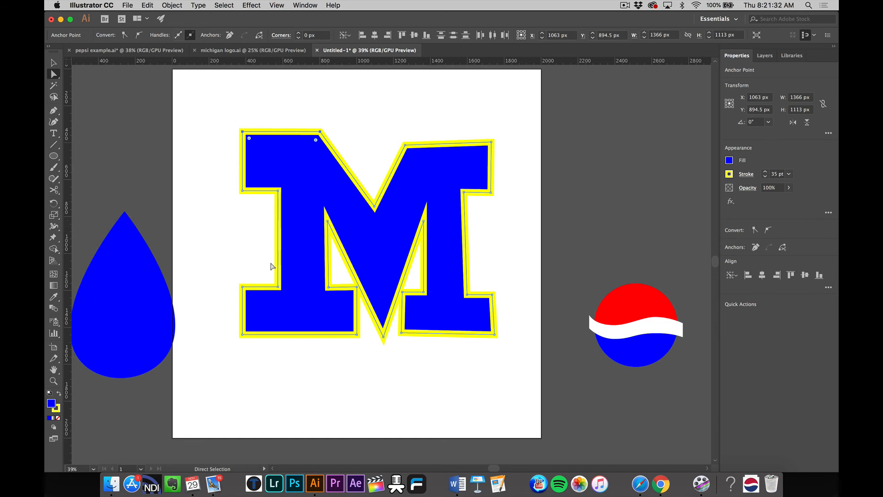
Widen both stems of the M by selecting the two anchors of each stem's outer vertical edge and moving that edge slightly outward.
{"action": "left_click", "coordinate": [278, 191]}
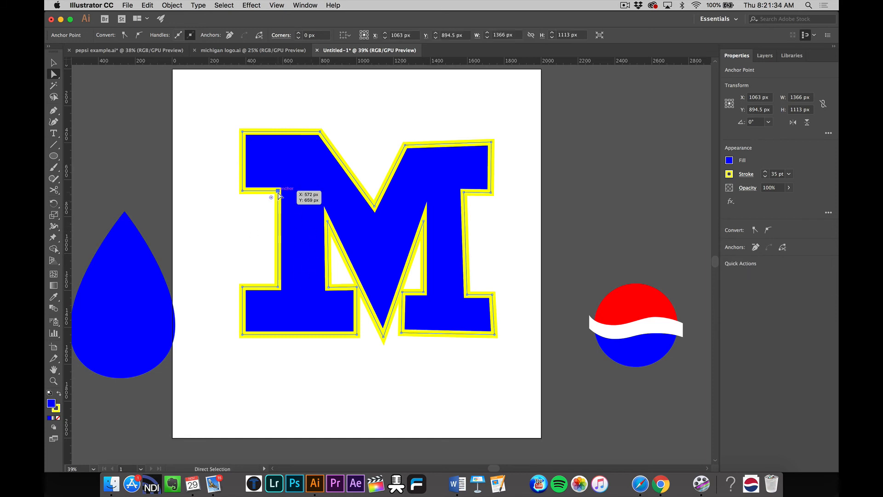
{"action": "left_click", "coordinate": [278, 287], "text": "shift"}
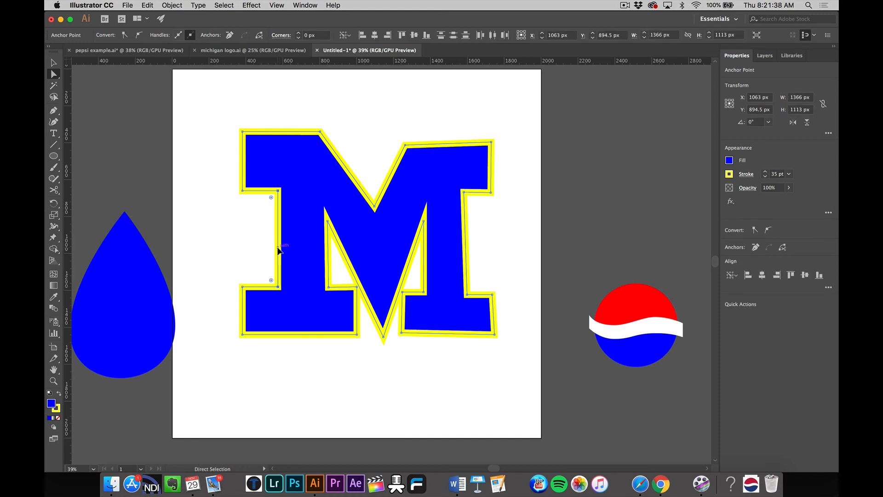
{"action": "left_click_drag", "start_coordinate": [278, 251], "coordinate": [268, 251]}
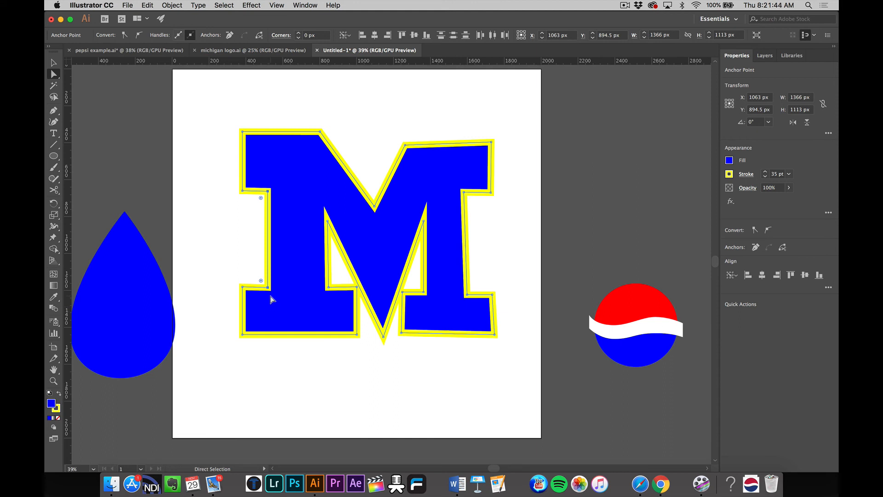
{"action": "left_click", "coordinate": [463, 192]}
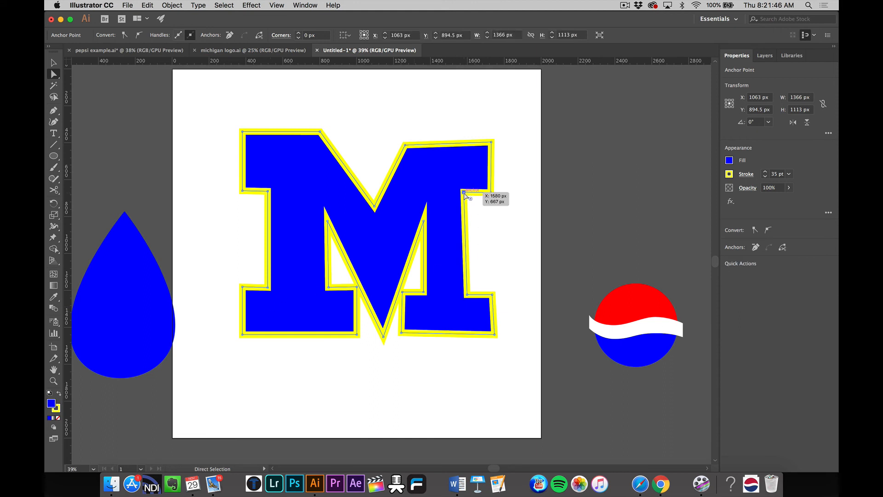
{"action": "left_click", "coordinate": [466, 294], "text": "shift"}
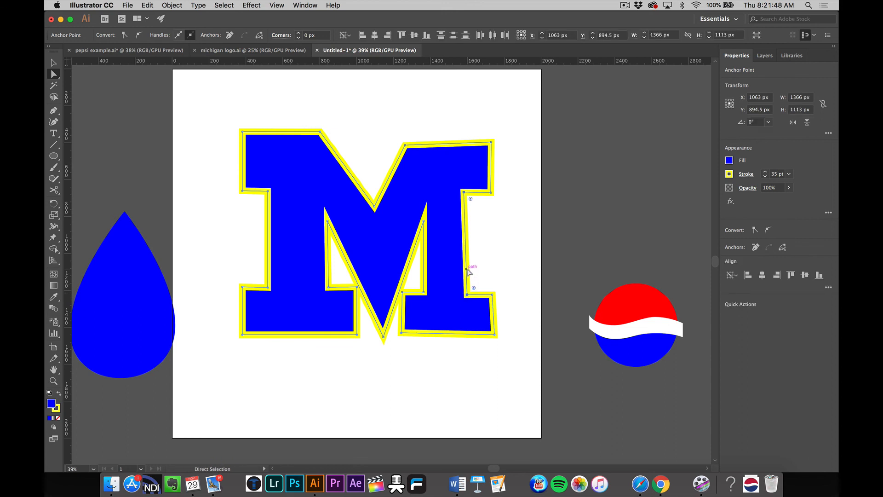
{"action": "left_click_drag", "start_coordinate": [467, 269], "coordinate": [477, 269]}
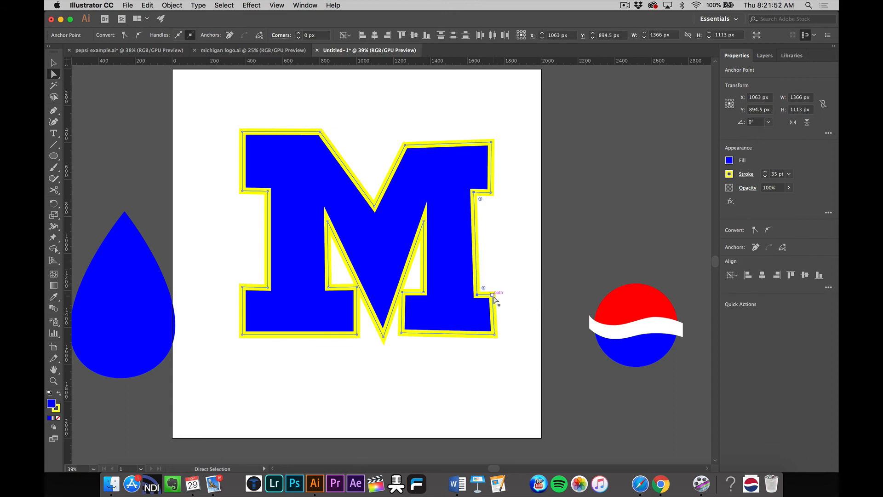
Raise the two anchors of the M's upper right edge, placing the outer corner at X 1728.5, Y 348.5 px.
{"action": "left_click_drag", "start_coordinate": [405, 145], "coordinate": [404, 135]}
{"action": "left_click_drag", "start_coordinate": [491, 142], "coordinate": [491, 132]}
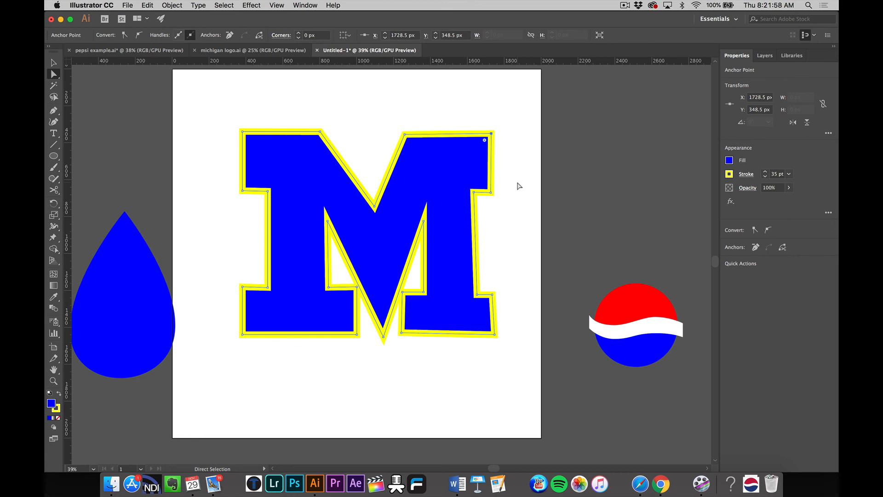